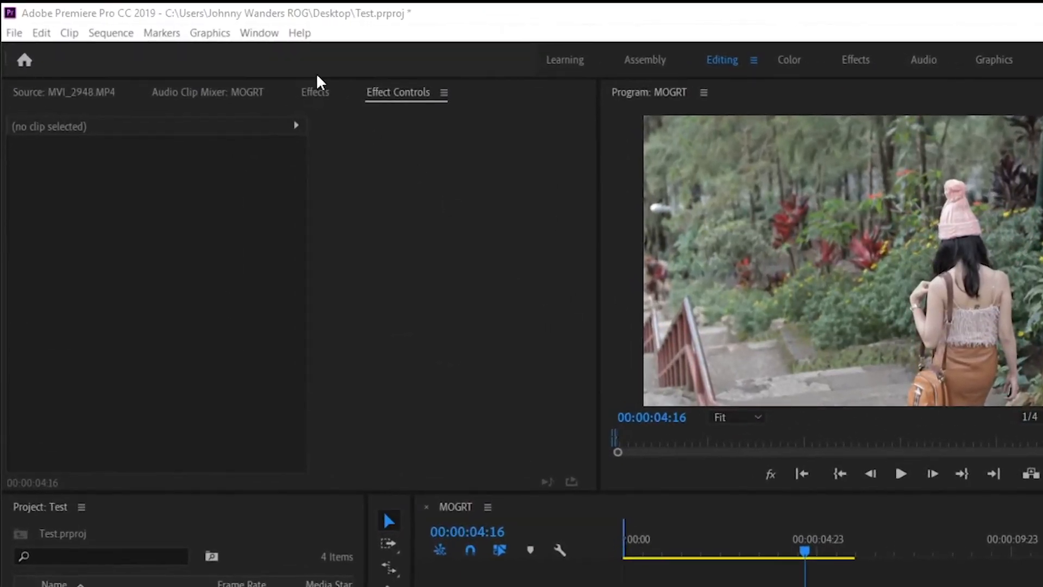
Step: Open the Essential Graphics panel
{"action": "left_click", "coordinate": [259, 34]}
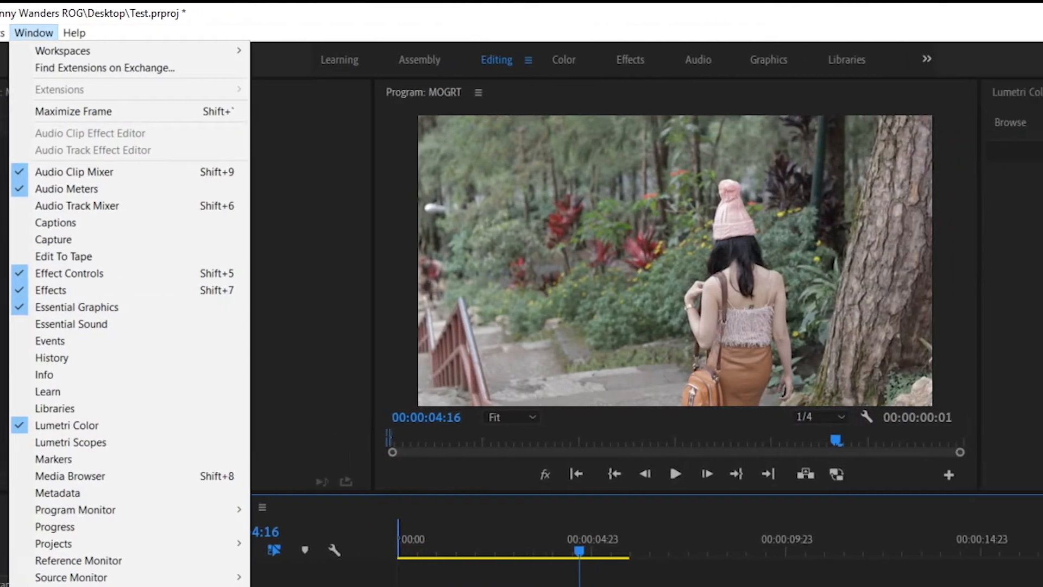
{"action": "left_click", "coordinate": [270, 306]}
{"action": "left_click", "coordinate": [989, 91]}
{"action": "left_click", "coordinate": [827, 113]}
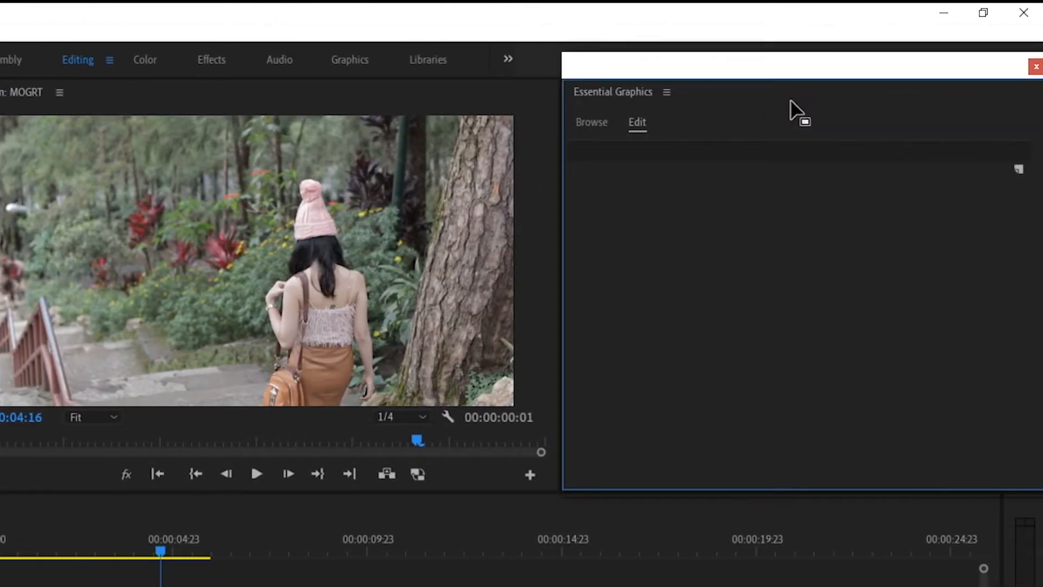
Step: Dock the floating Essential Graphics panel beside Lumetri Color and bring it to the front
{"action": "left_click_drag", "start_coordinate": [786, 81], "coordinate": [667, 151]}
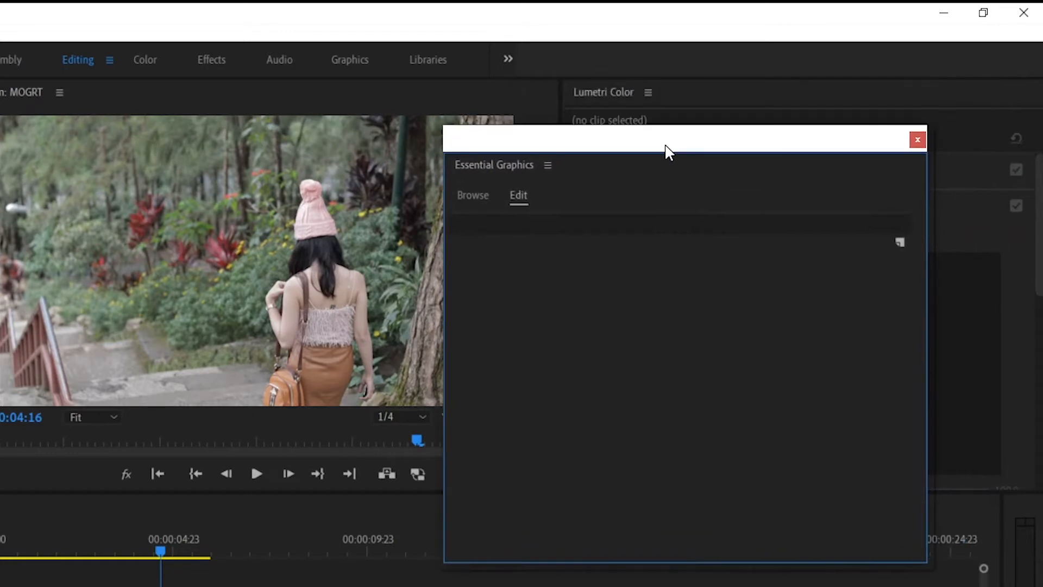
{"action": "left_click_drag", "start_coordinate": [586, 172], "coordinate": [678, 198]}
{"action": "left_click", "coordinate": [612, 96]}
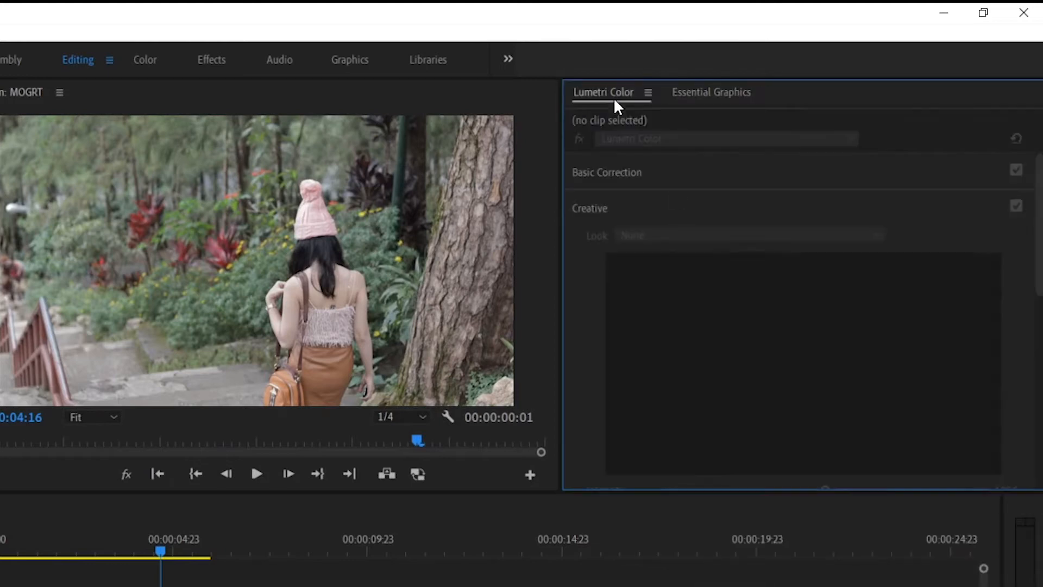
{"action": "left_click", "coordinate": [691, 96]}
{"action": "left_click", "coordinate": [615, 93]}
{"action": "left_click", "coordinate": [721, 92]}
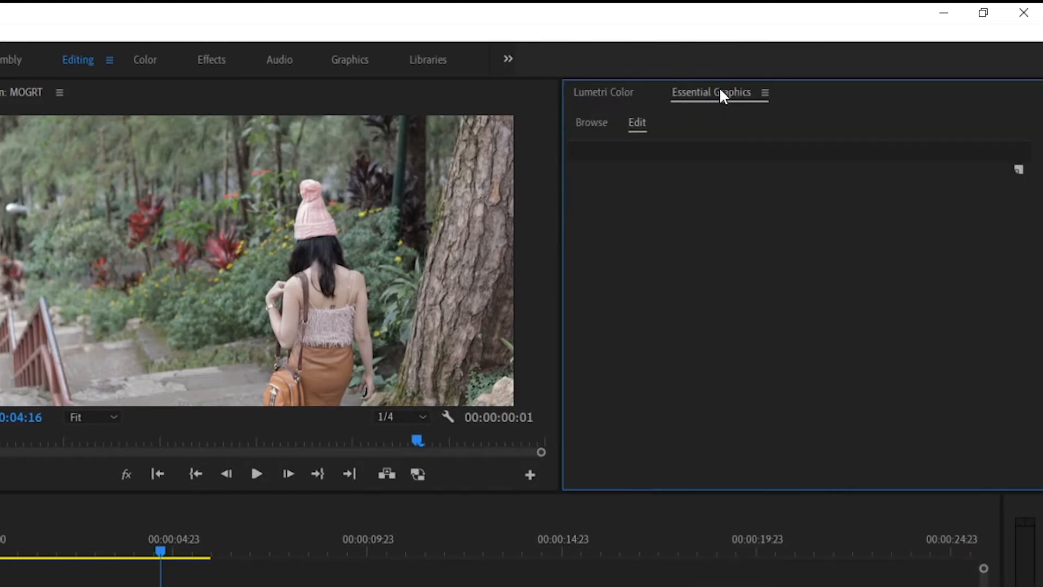
Step: Clear the template search and install Title 233.mogrt from the 04_Kinetic (181-235) folder, overwriting the existing template
{"action": "left_click", "coordinate": [587, 125]}
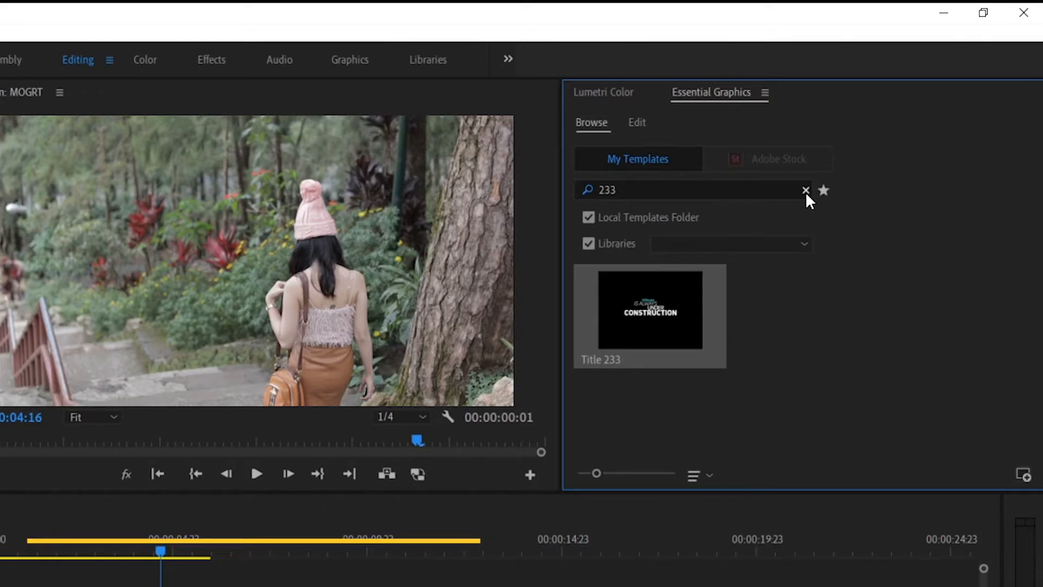
{"action": "left_click", "coordinate": [806, 191]}
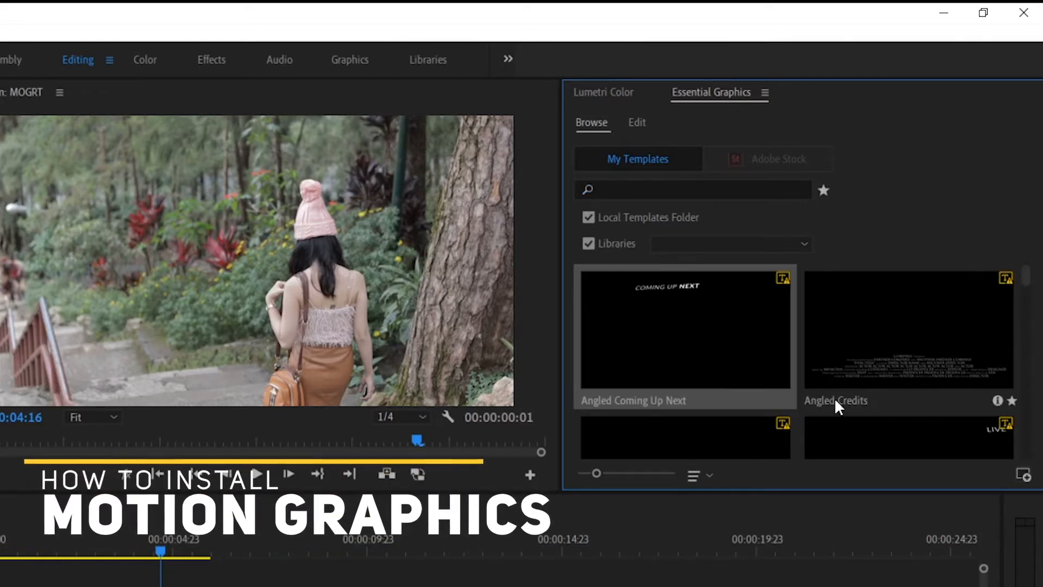
{"action": "left_click", "coordinate": [1024, 474]}
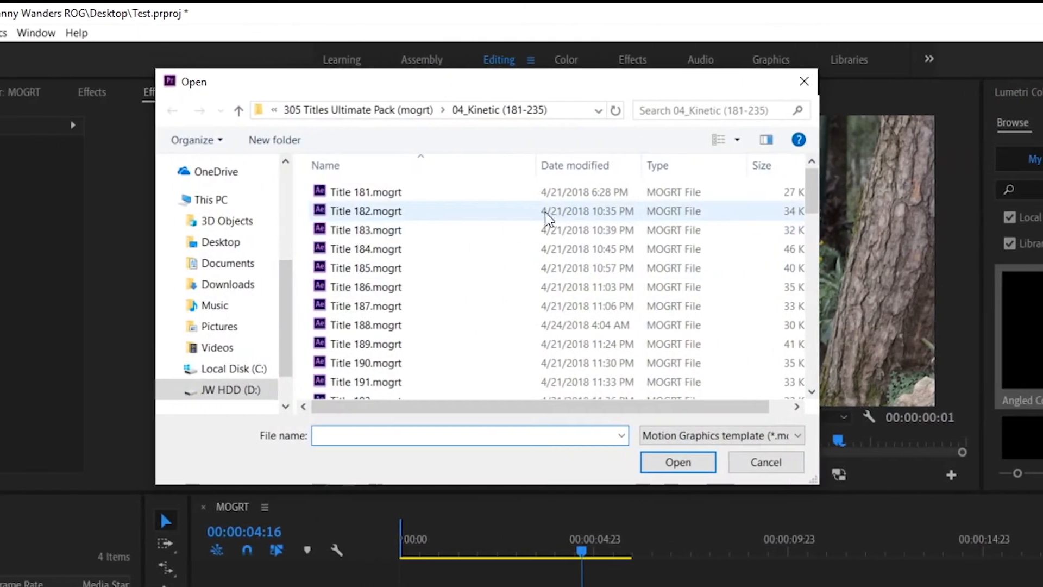
{"action": "scroll", "coordinate": [505, 305], "scroll_direction": "down", "scroll_amount": 4}
{"action": "scroll", "coordinate": [505, 305], "scroll_direction": "up", "scroll_amount": 4}
{"action": "scroll", "coordinate": [505, 305], "scroll_direction": "down", "scroll_amount": 5}
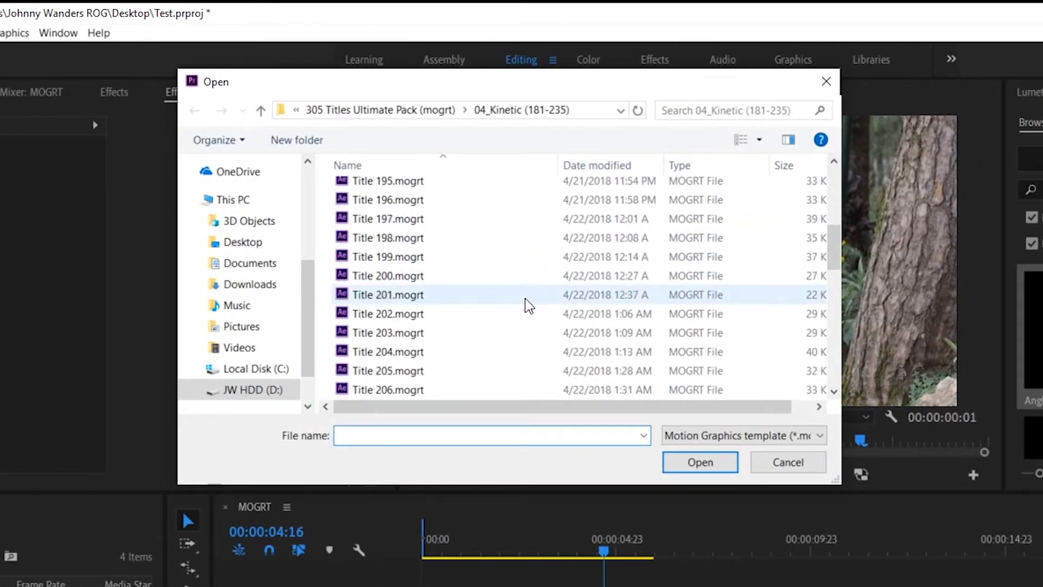
{"action": "scroll", "coordinate": [513, 304], "scroll_direction": "down", "scroll_amount": 2}
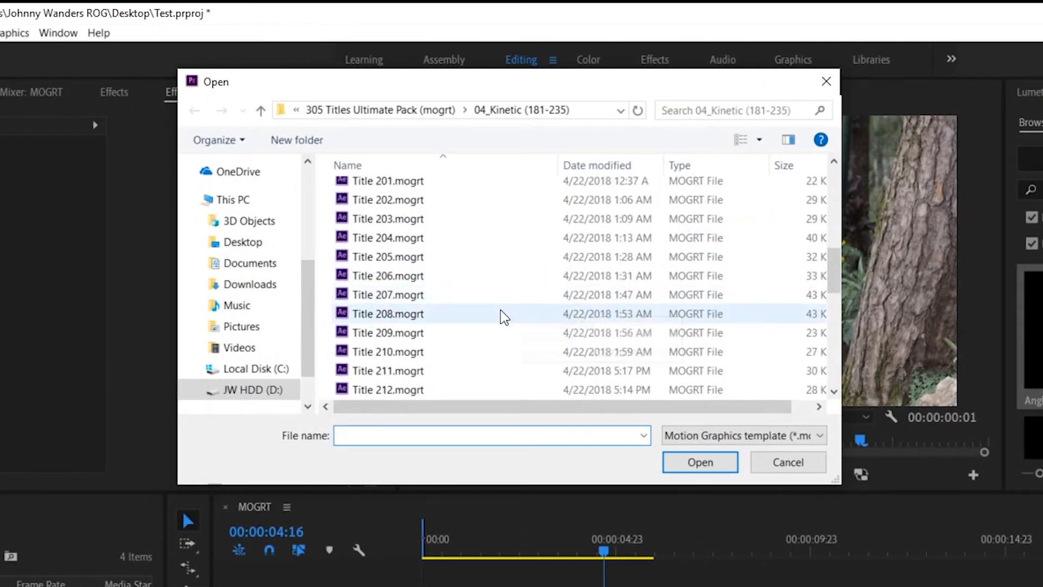
{"action": "scroll", "coordinate": [521, 333], "scroll_direction": "down", "scroll_amount": 8}
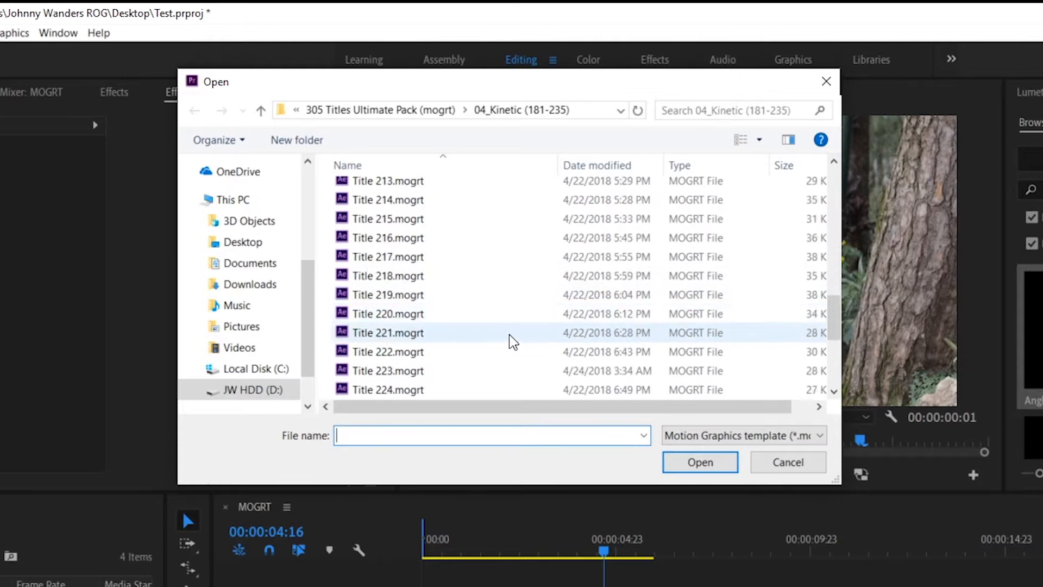
{"action": "left_click", "coordinate": [483, 353]}
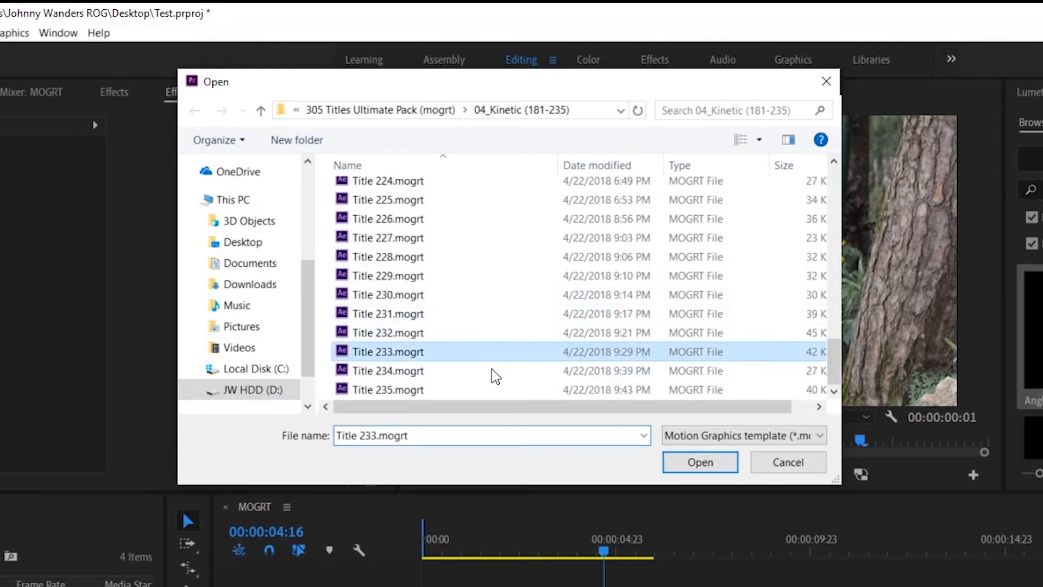
{"action": "left_click", "coordinate": [700, 462]}
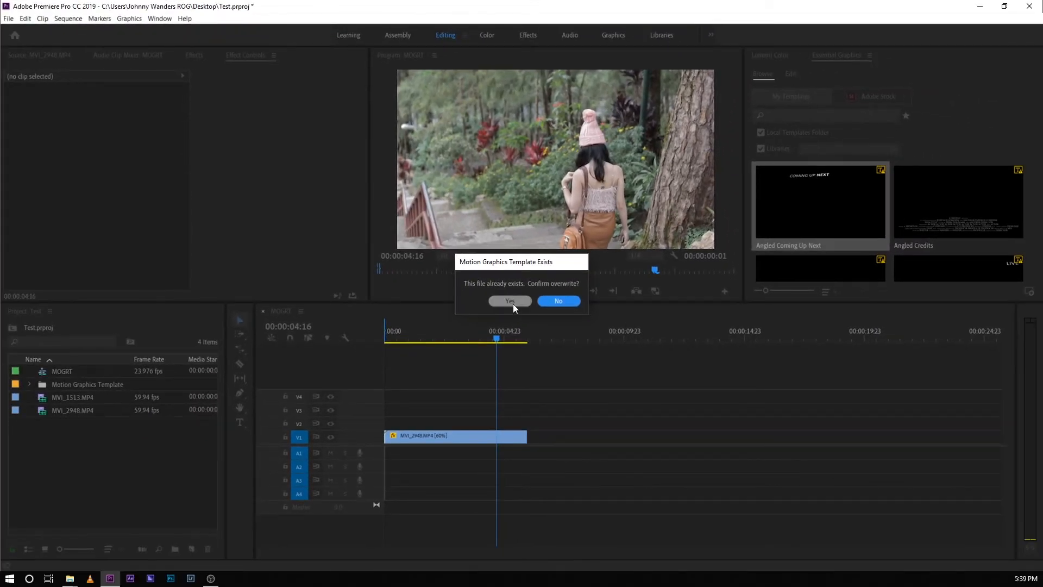
{"action": "left_click", "coordinate": [513, 304]}
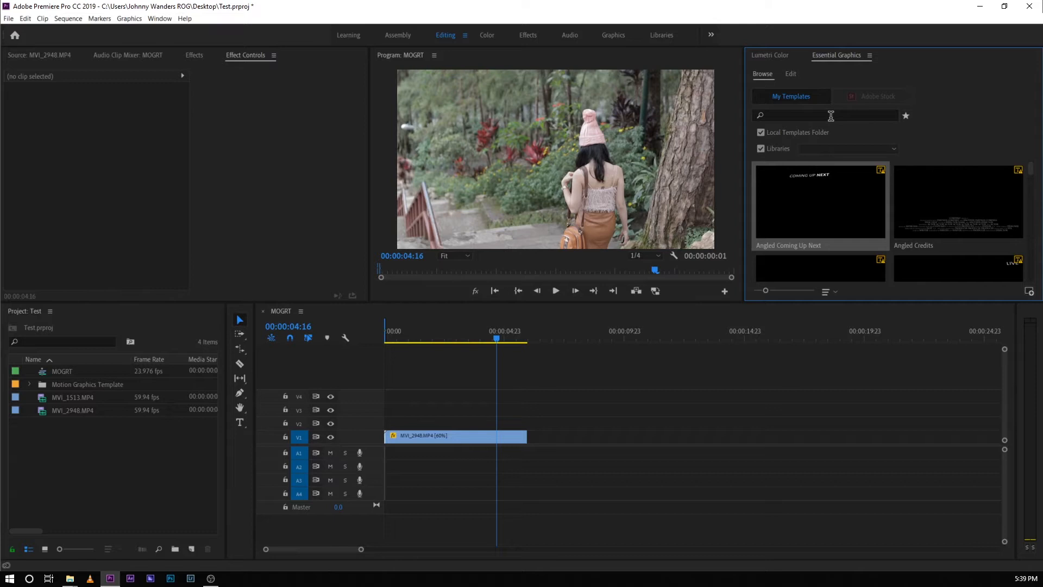
Step: Search the local motion graphics templates for 233
{"action": "scroll", "coordinate": [902, 191], "scroll_direction": "down", "scroll_amount": 5}
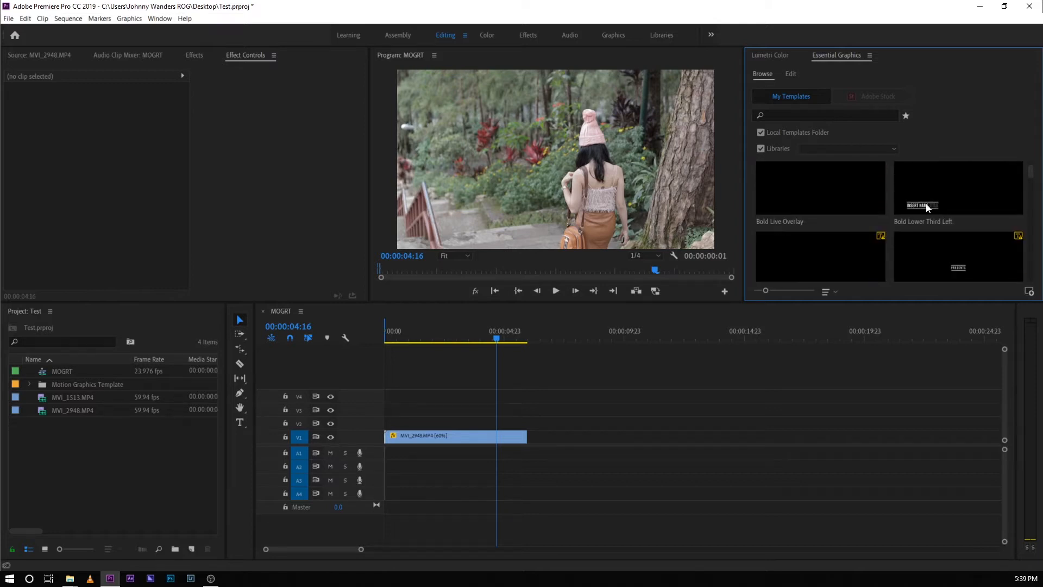
{"action": "scroll", "coordinate": [1033, 187], "scroll_direction": "down", "scroll_amount": 3}
{"action": "left_click_drag", "start_coordinate": [1036, 191], "coordinate": [996, 146]}
{"action": "left_click", "coordinate": [785, 115]}
{"action": "type", "text": "233"}
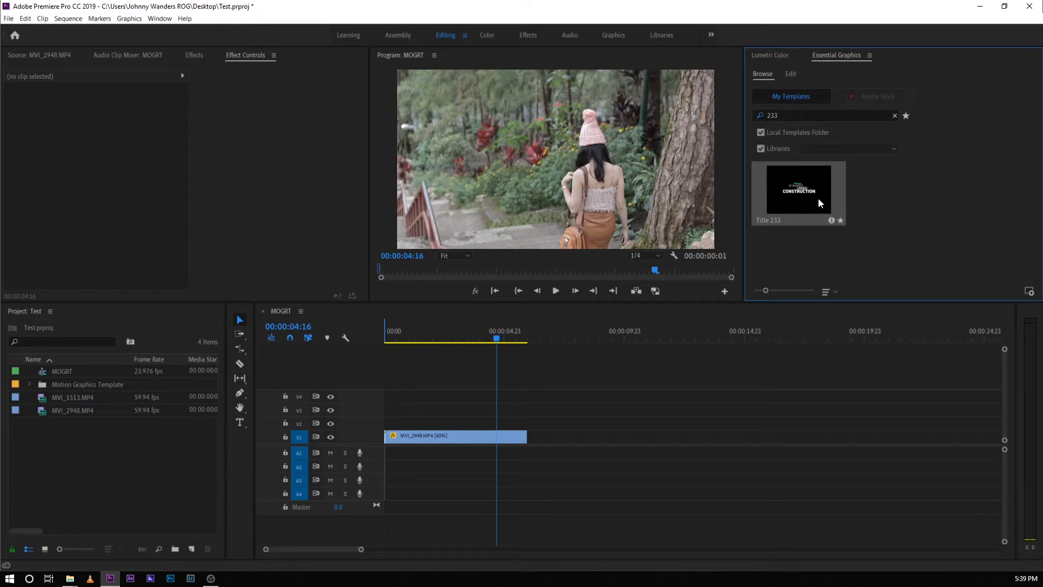
Step: Place the Title 233 template on track V2 above the MVI_2948.MP4 clip, starting at 00:00:00:22
{"action": "left_click_drag", "start_coordinate": [495, 340], "coordinate": [406, 341]}
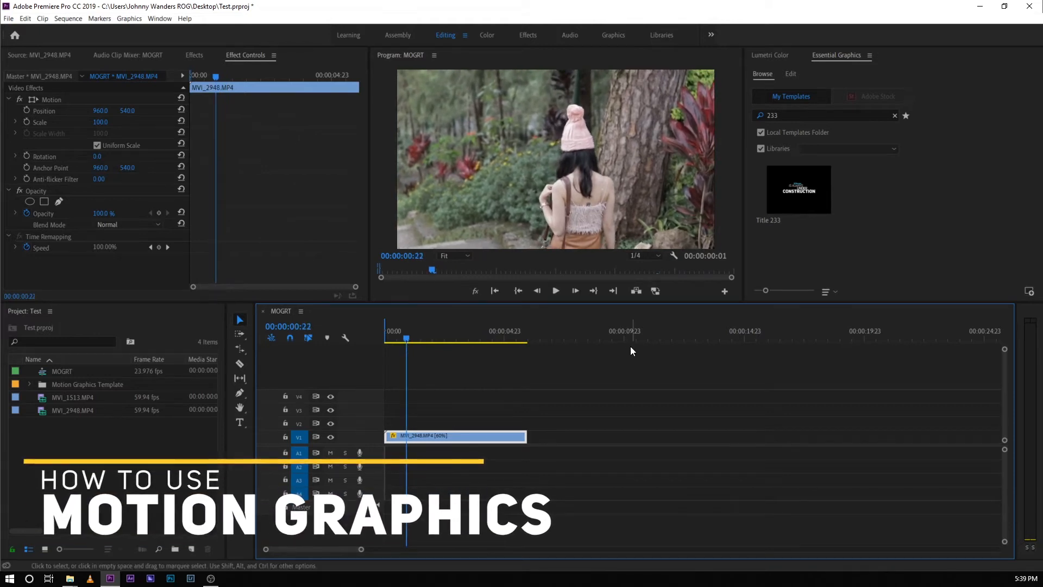
{"action": "left_click", "coordinate": [805, 191]}
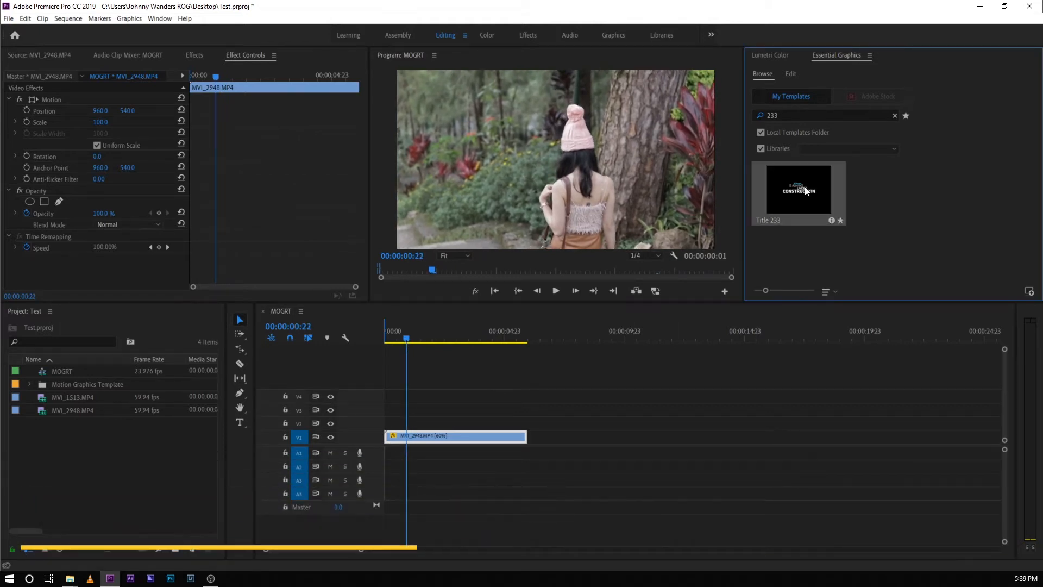
{"action": "left_click_drag", "start_coordinate": [768, 255], "coordinate": [410, 422]}
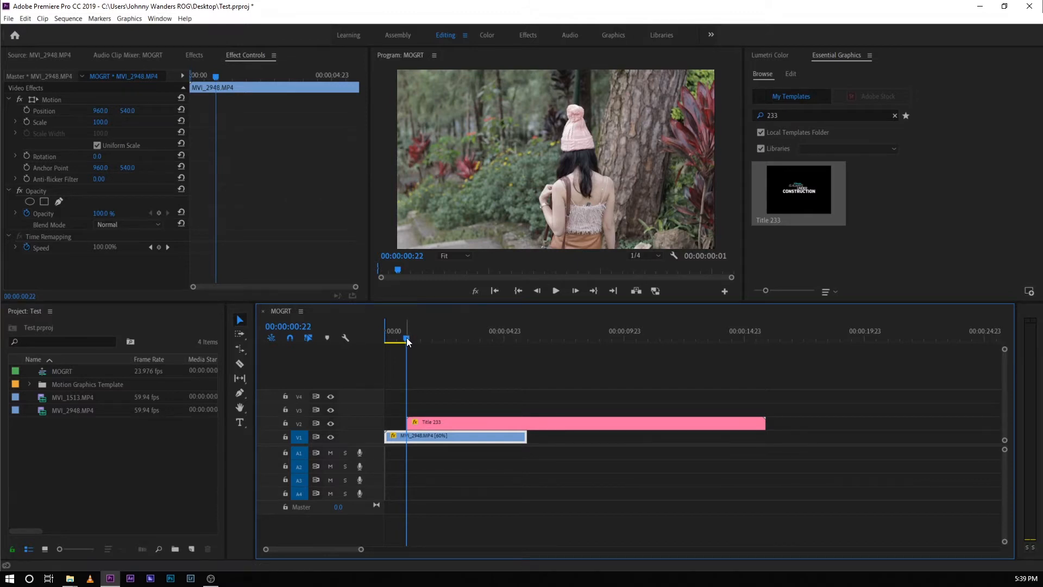
Step: Split the Title 233 clip at 00:00:11:05 and delete the part after the cut
{"action": "left_click_drag", "start_coordinate": [407, 338], "coordinate": [653, 337]}
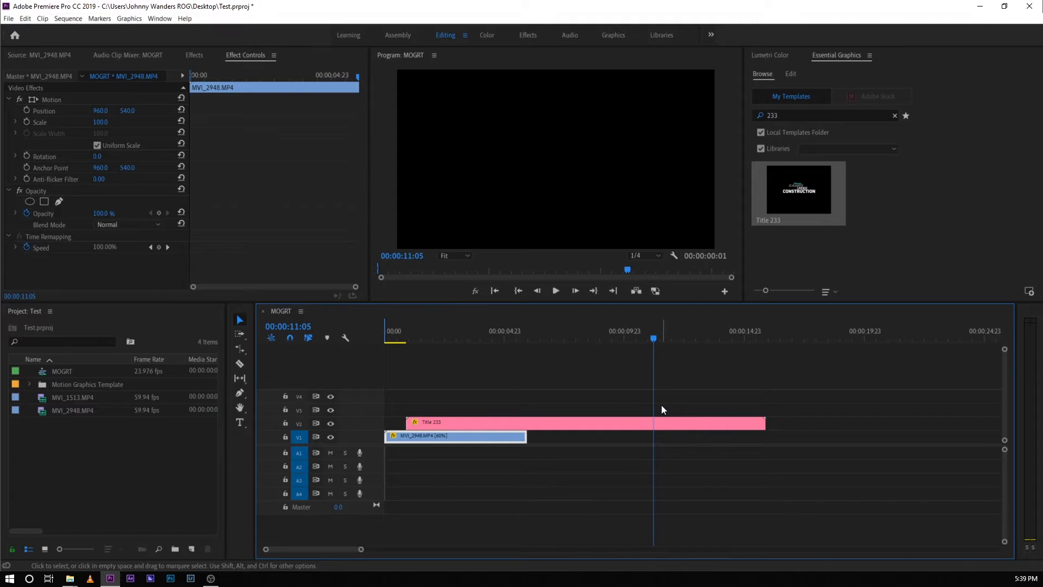
{"action": "key", "text": "c"}
{"action": "left_click", "coordinate": [654, 423]}
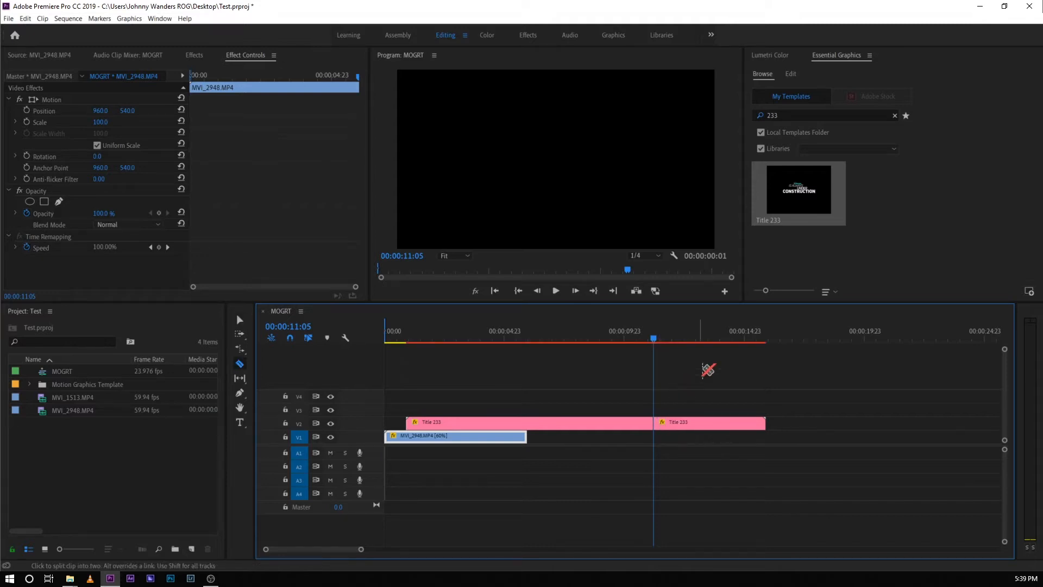
{"action": "key", "text": "v"}
{"action": "left_click", "coordinate": [706, 422]}
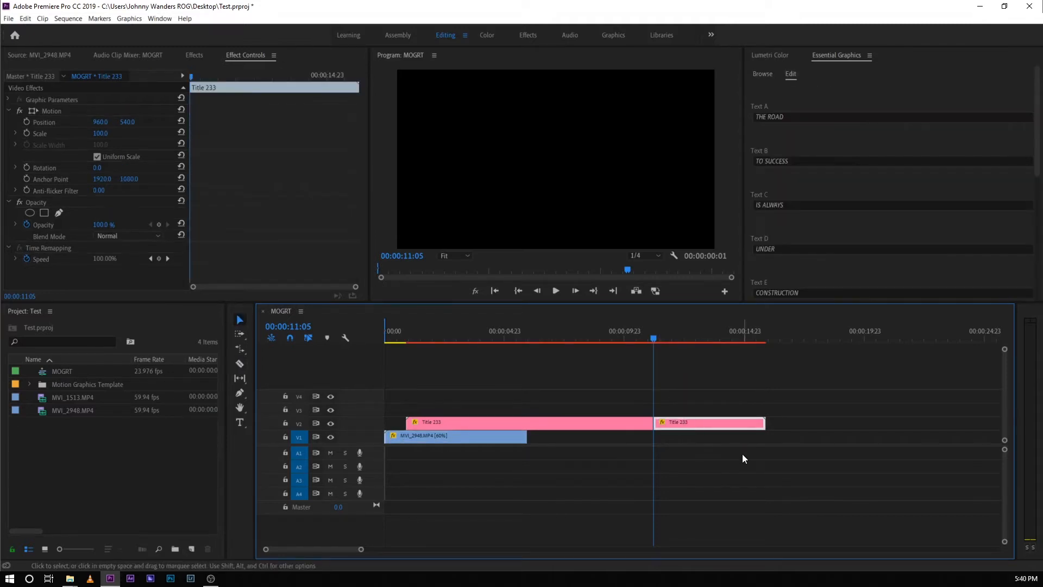
{"action": "key", "text": "Delete"}
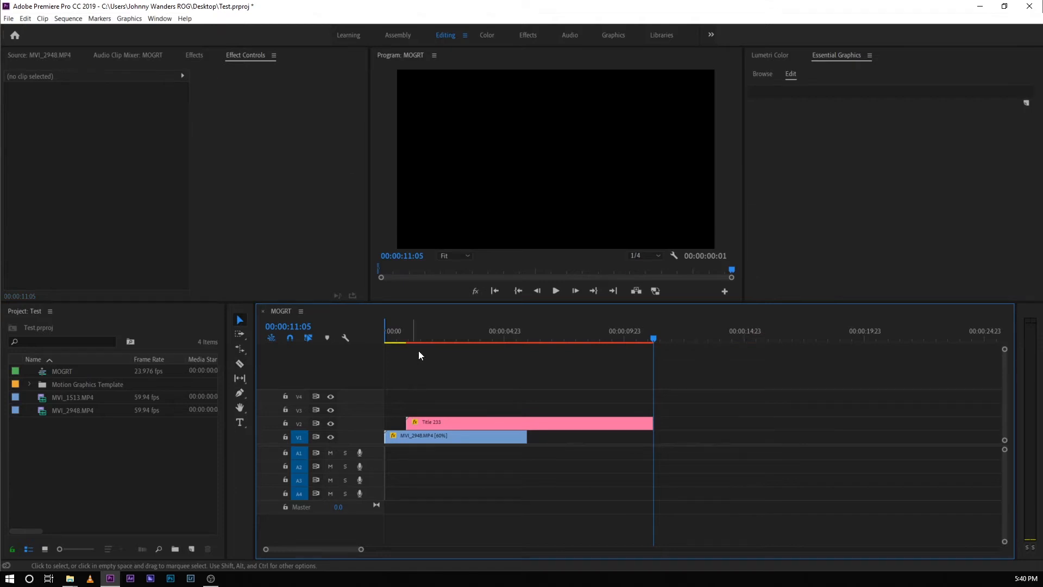
Step: Rate-stretch the Title 233 clip so that it ends at 00:00:05:05, within the video clip
{"action": "left_click_drag", "start_coordinate": [451, 337], "coordinate": [510, 350]}
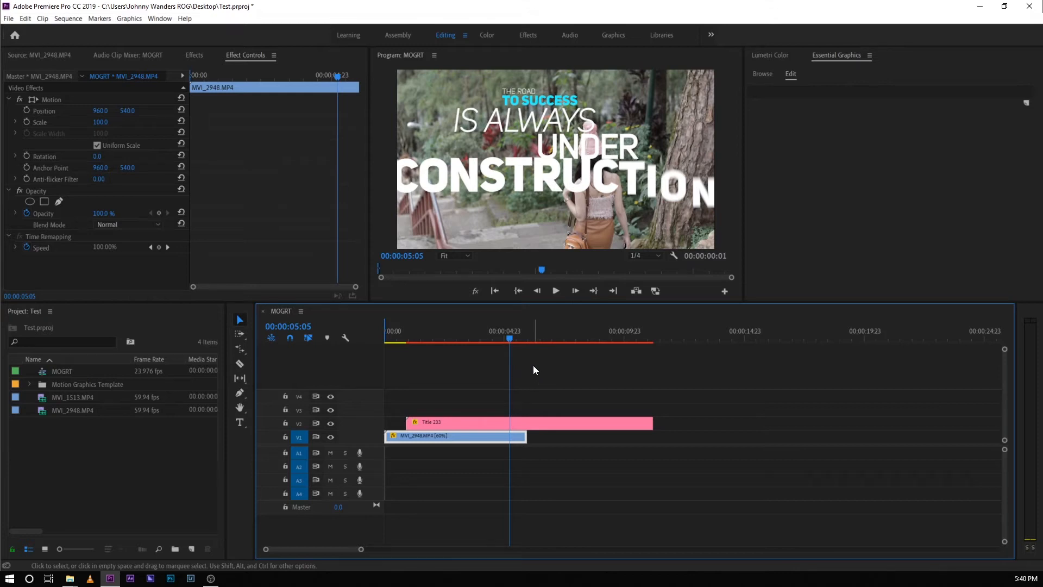
{"action": "key", "text": "r"}
{"action": "left_click", "coordinate": [632, 427]}
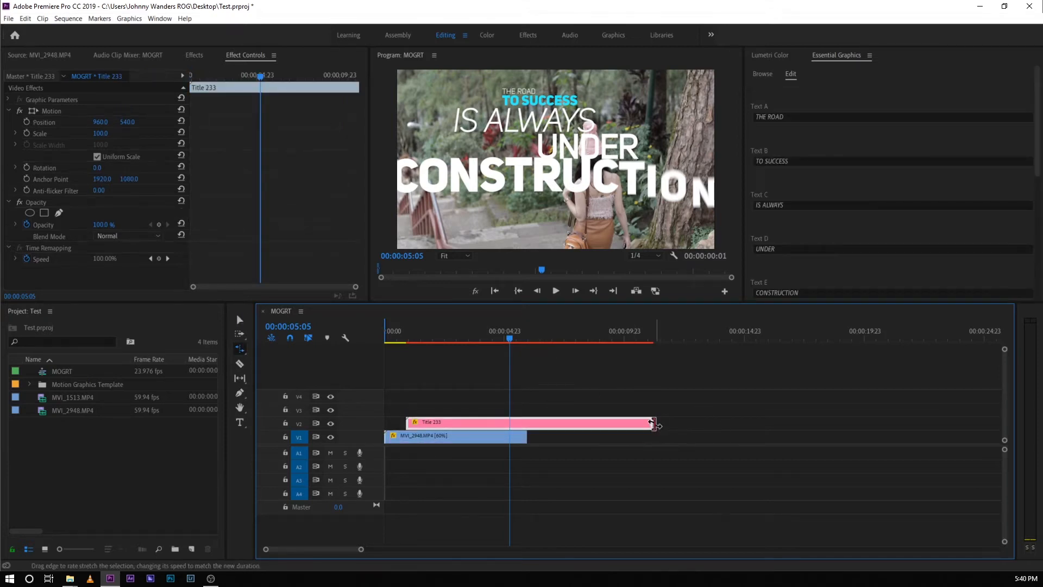
{"action": "left_click_drag", "start_coordinate": [650, 422], "coordinate": [508, 415]}
{"action": "key", "text": "v"}
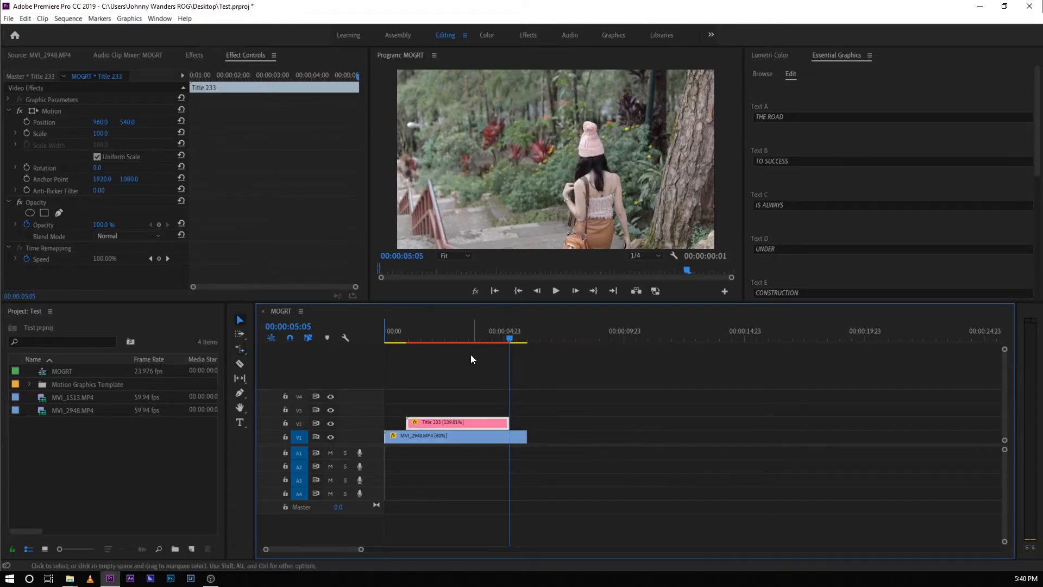
Step: Preview the title at 00:00:02:22 and examine the editable text fields and properties of the template
{"action": "left_click", "coordinate": [456, 332]}
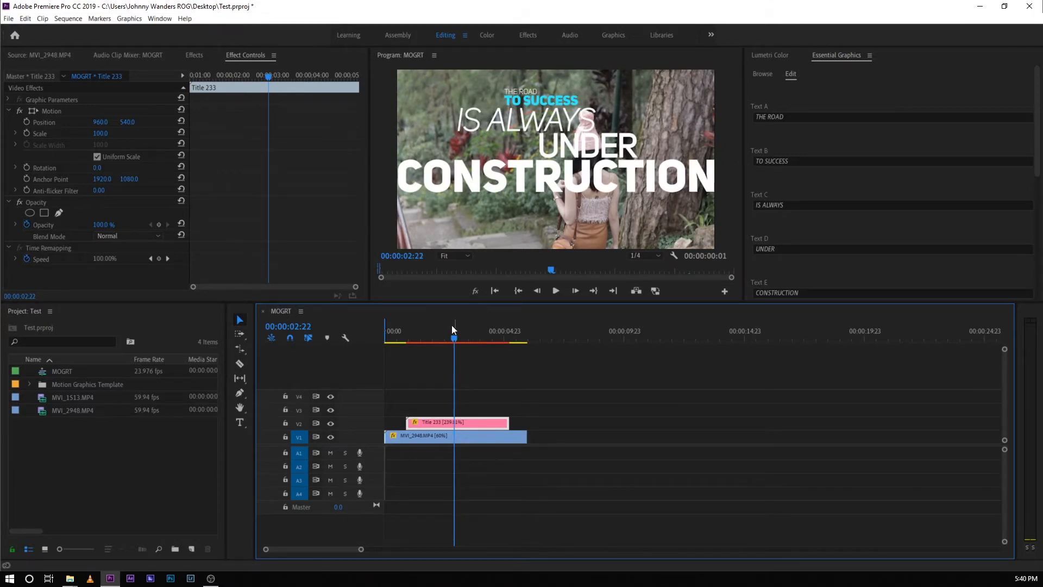
{"action": "mouse_move", "coordinate": [454, 338]}
{"action": "left_mouse_down"}
{"action": "mouse_move", "coordinate": [420, 341]}
{"action": "mouse_move", "coordinate": [477, 342]}
{"action": "mouse_move", "coordinate": [453, 350]}
{"action": "mouse_move", "coordinate": [456, 340]}
{"action": "left_mouse_up"}
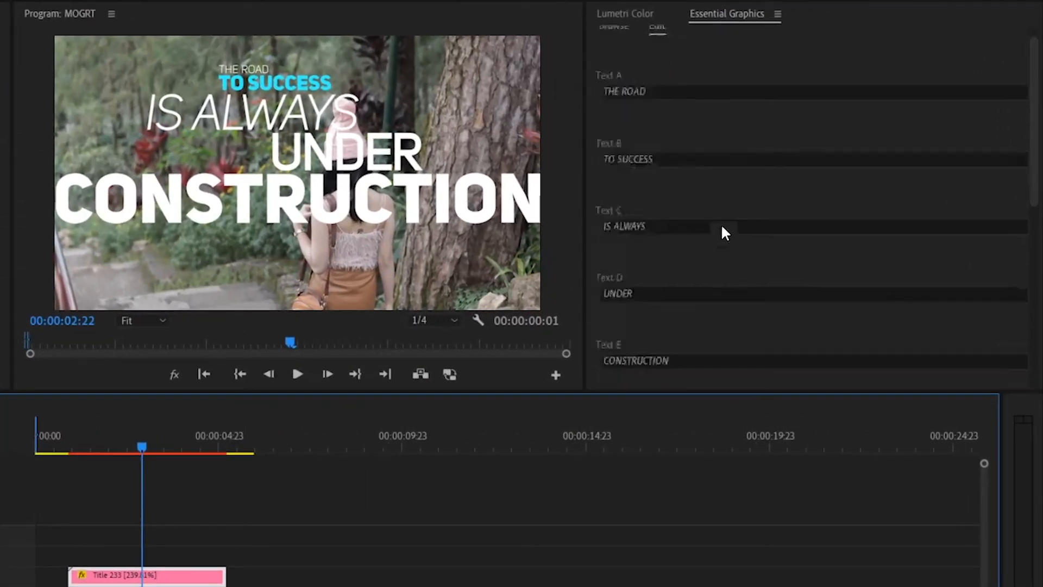
{"action": "scroll", "coordinate": [781, 245], "scroll_direction": "down", "scroll_amount": 3}
{"action": "scroll", "coordinate": [735, 269], "scroll_direction": "down", "scroll_amount": 5}
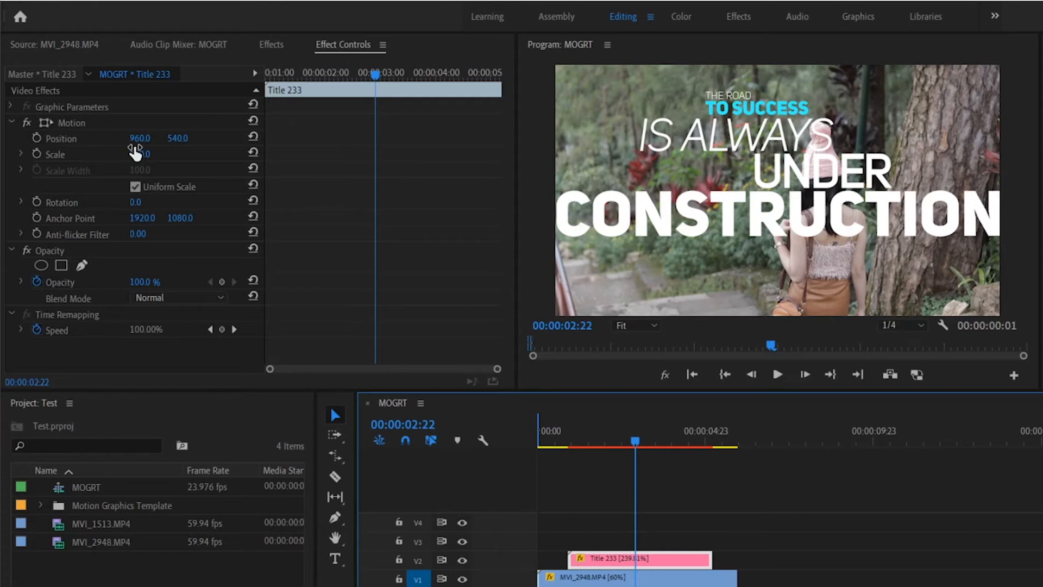
Step: Set the Title 233 clip's scale to 70 and shift its position slightly left and down in the frame
{"action": "left_click", "coordinate": [151, 157]}
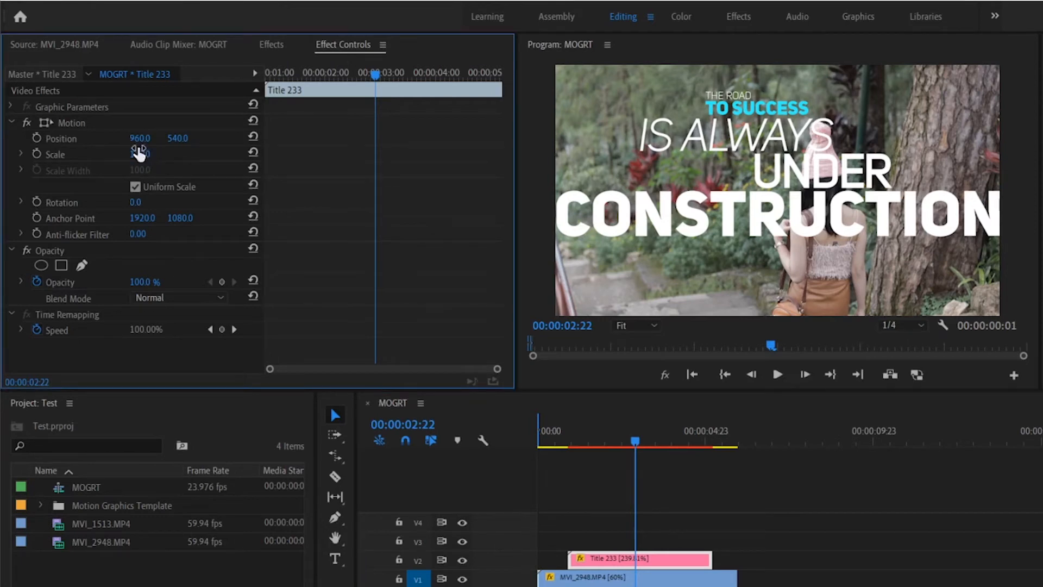
{"action": "left_click_drag", "start_coordinate": [132, 161], "coordinate": [140, 155]}
{"action": "left_click", "coordinate": [140, 156]}
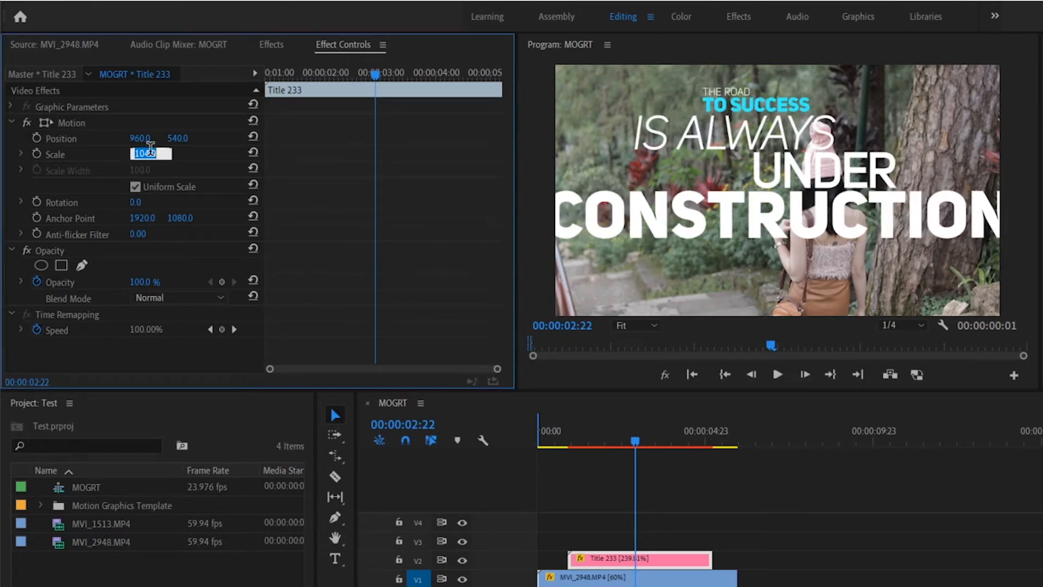
{"action": "type", "text": "70"}
{"action": "key", "text": "Return"}
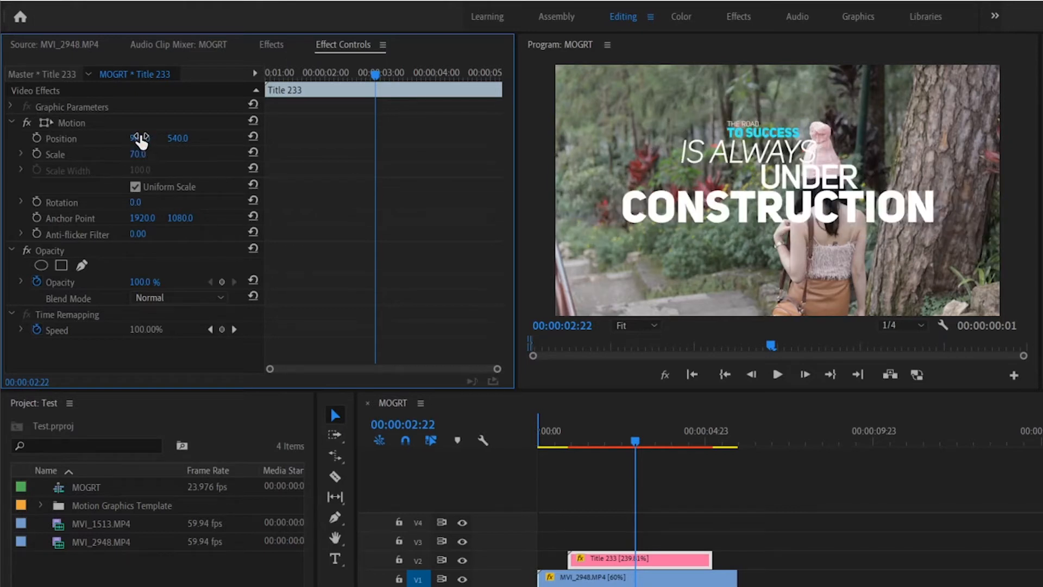
{"action": "left_click_drag", "start_coordinate": [140, 140], "coordinate": [182, 138]}
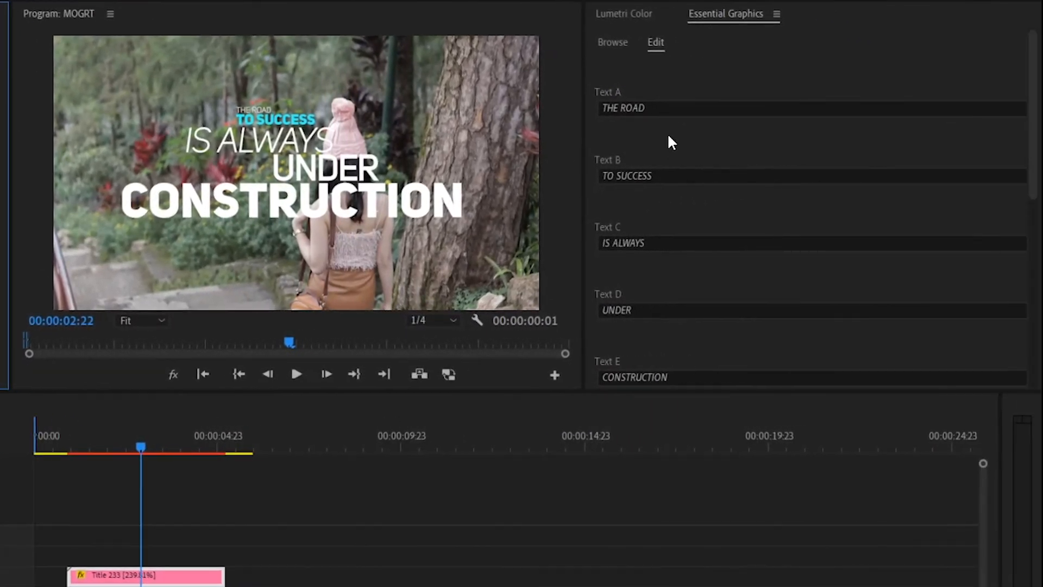
Step: Replace the title's Text A with "HOW TO" and Text B with "INSTALL AND USE"
{"action": "left_click", "coordinate": [697, 112]}
{"action": "key", "text": "ctrl+a"}
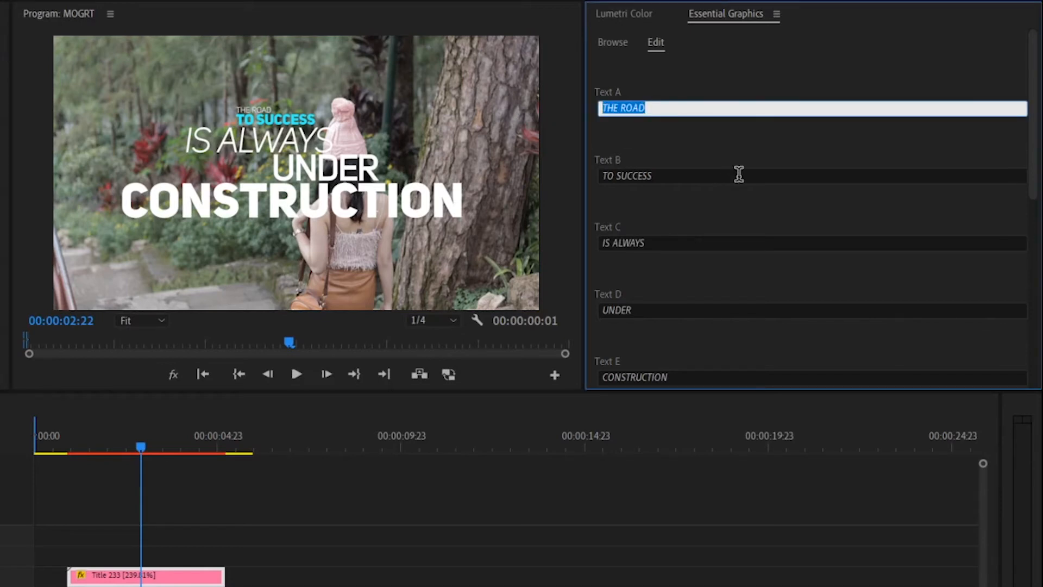
{"action": "type", "text": "HOW TO"}
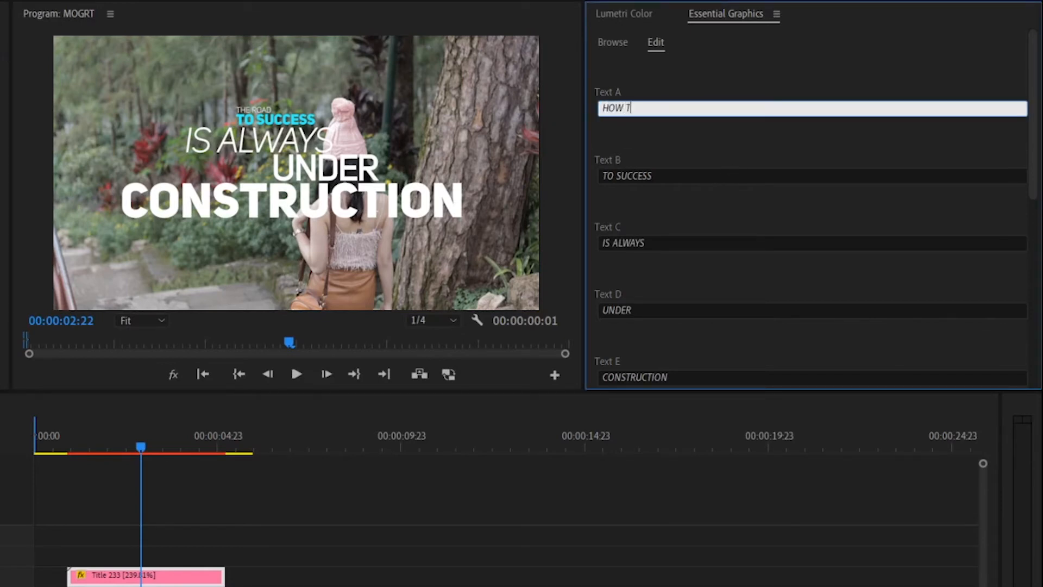
{"action": "key", "text": "Tab"}
{"action": "type", "text": "INSTALL"}
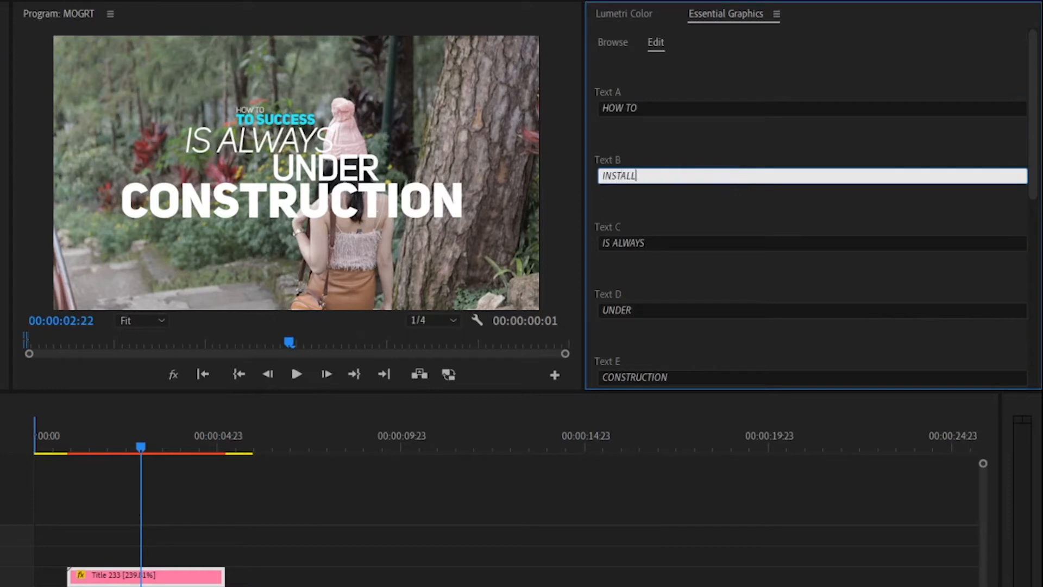
{"action": "type", "text": " AND USE"}
Step: Set the title's Text C to "MOTION GRAPHICS", Text D to "TEMPLATE" and Text E to "PREMIERE PRO"
{"action": "key", "text": "Tab"}
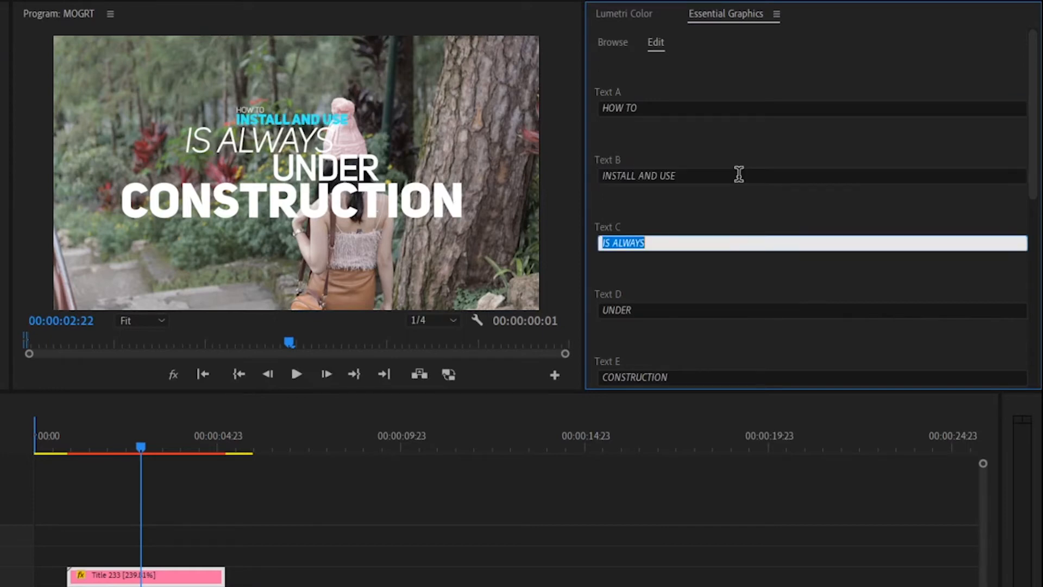
{"action": "type", "text": "MOT"}
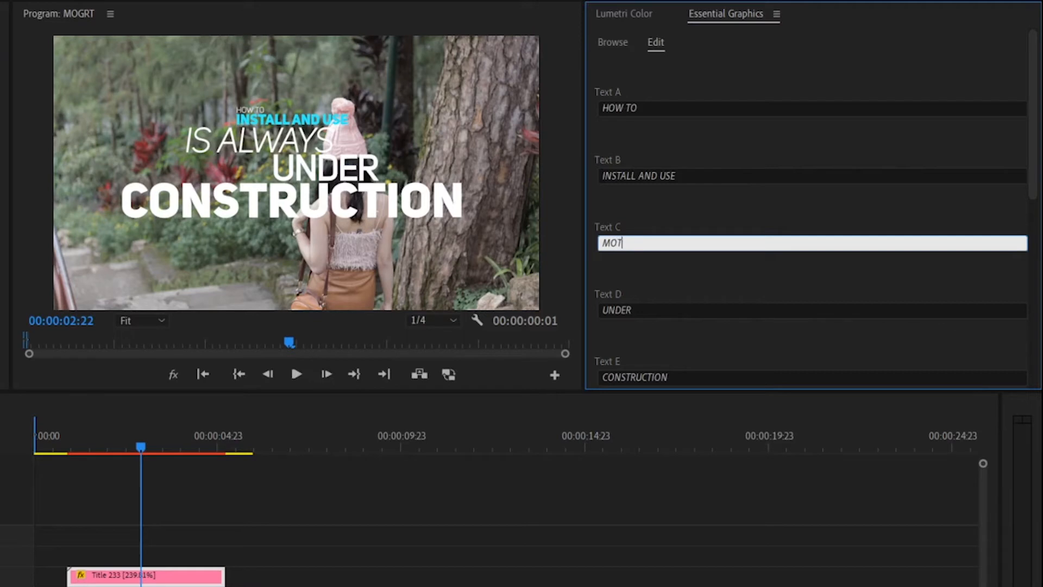
{"action": "type", "text": "ION GRAPHICS"}
{"action": "key", "text": "Tab"}
{"action": "type", "text": "TEMPLATE"}
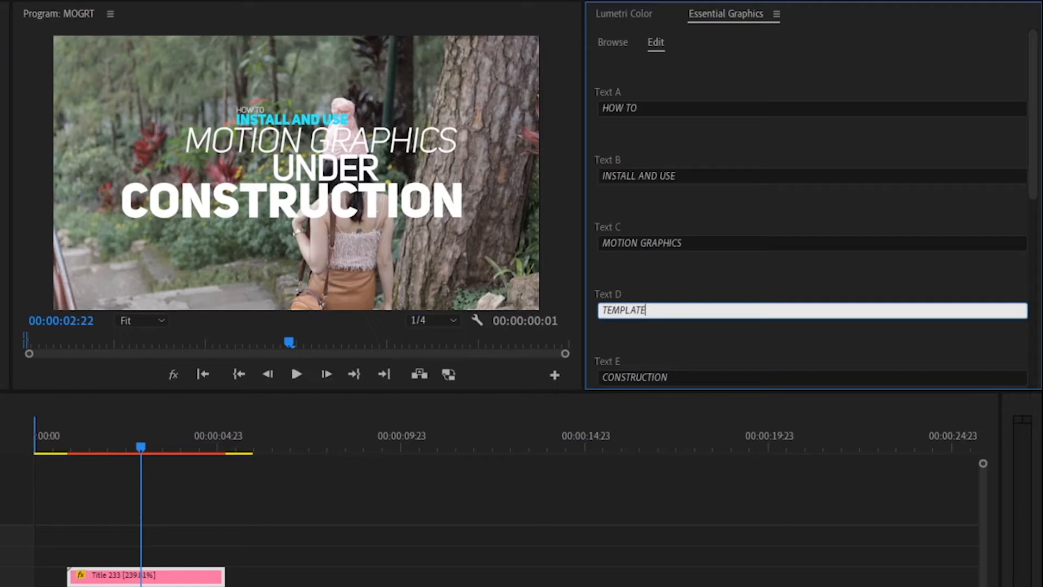
{"action": "key", "text": "Tab"}
{"action": "type", "text": "PREMIERE PRO"}
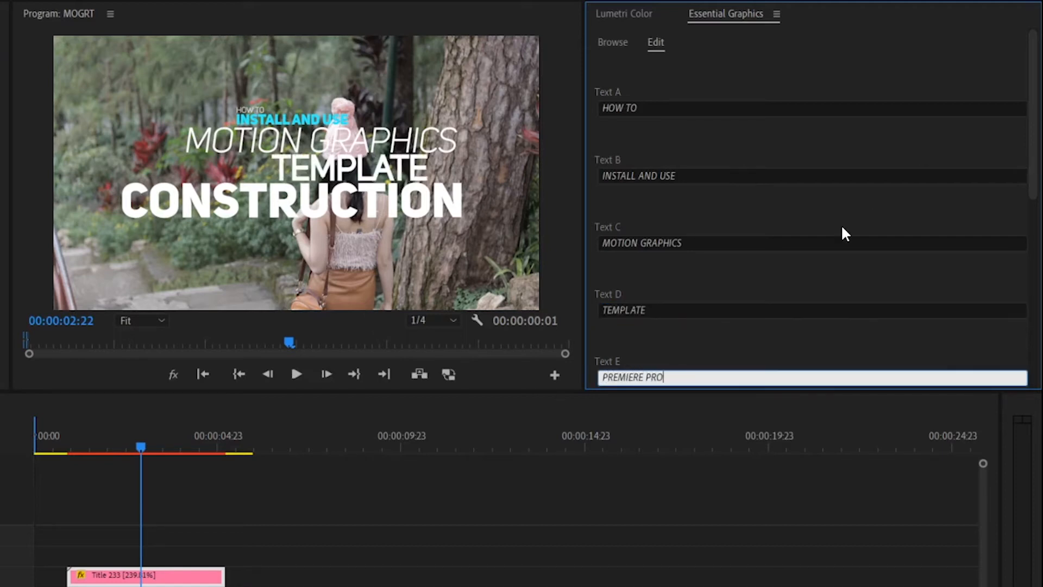
Step: Change the title's Text E color to a saturated purple
{"action": "scroll", "coordinate": [842, 227], "scroll_direction": "down", "scroll_amount": 5}
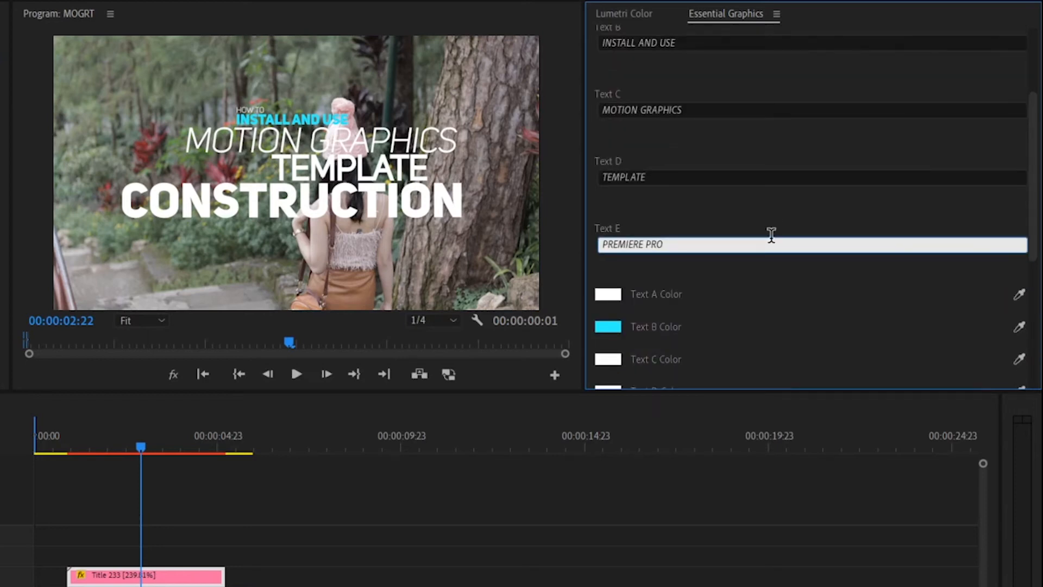
{"action": "scroll", "coordinate": [768, 287], "scroll_direction": "down", "scroll_amount": 2}
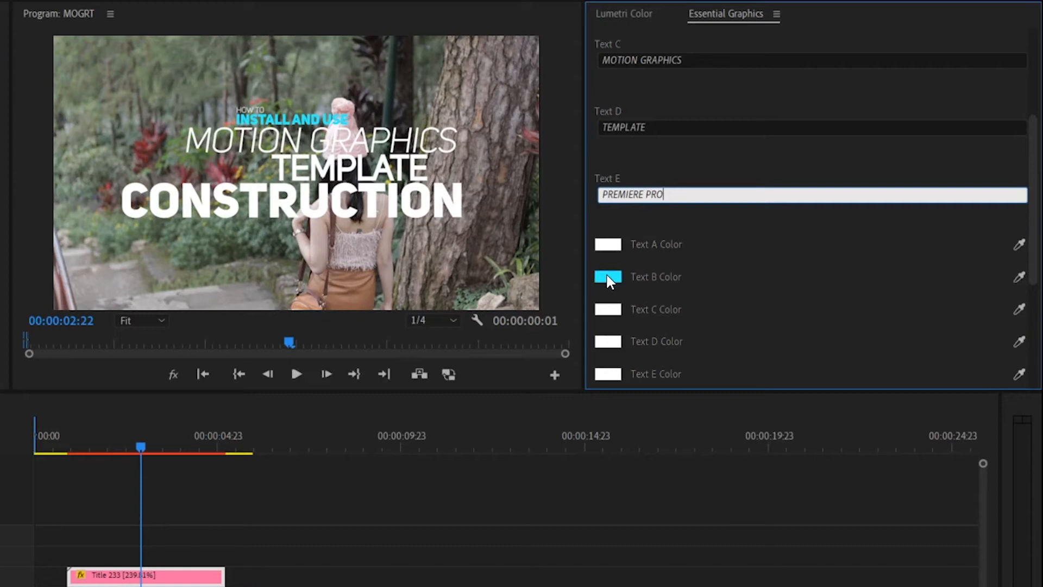
{"action": "scroll", "coordinate": [747, 249], "scroll_direction": "down", "scroll_amount": 2}
{"action": "scroll", "coordinate": [724, 224], "scroll_direction": "up", "scroll_amount": 8}
{"action": "scroll", "coordinate": [727, 220], "scroll_direction": "down", "scroll_amount": 6}
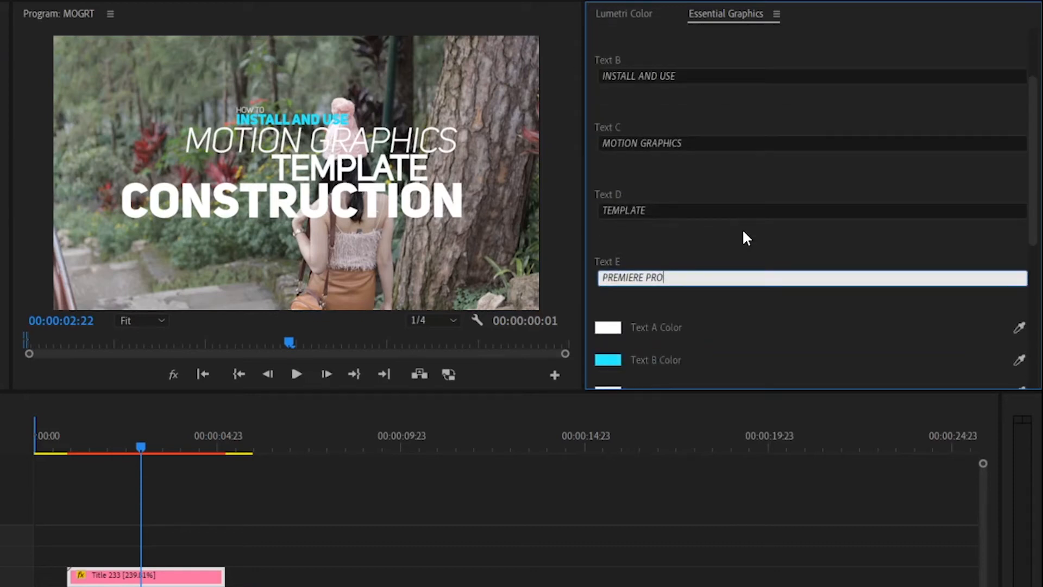
{"action": "scroll", "coordinate": [750, 227], "scroll_direction": "down", "scroll_amount": 1}
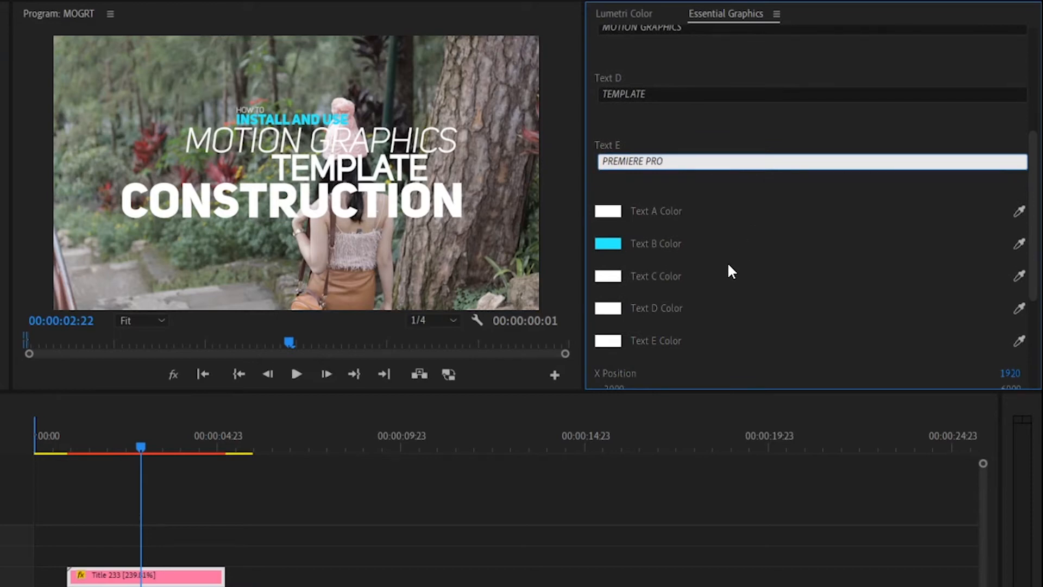
{"action": "left_click", "coordinate": [621, 342]}
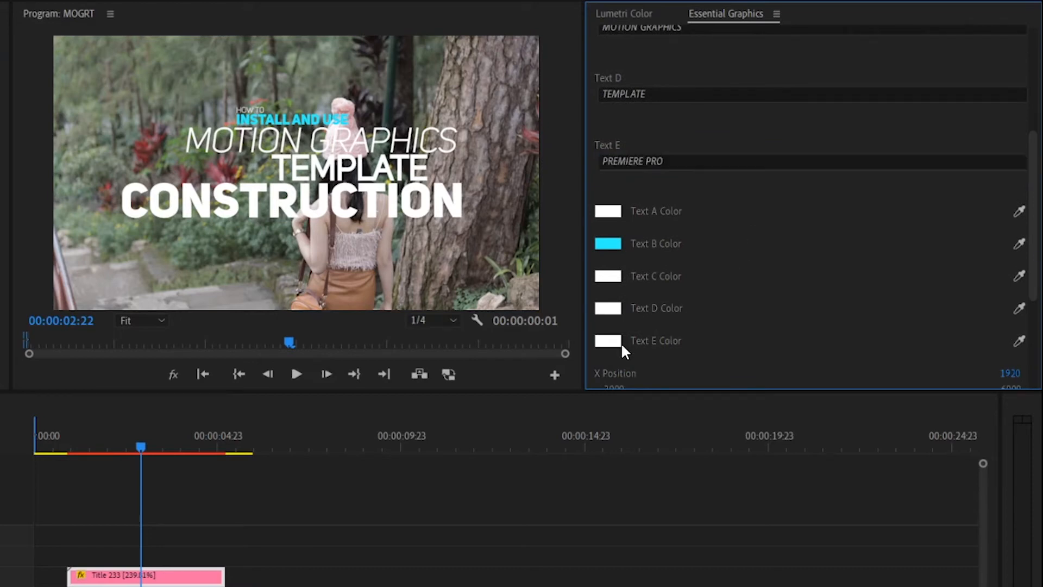
{"action": "left_click", "coordinate": [609, 342]}
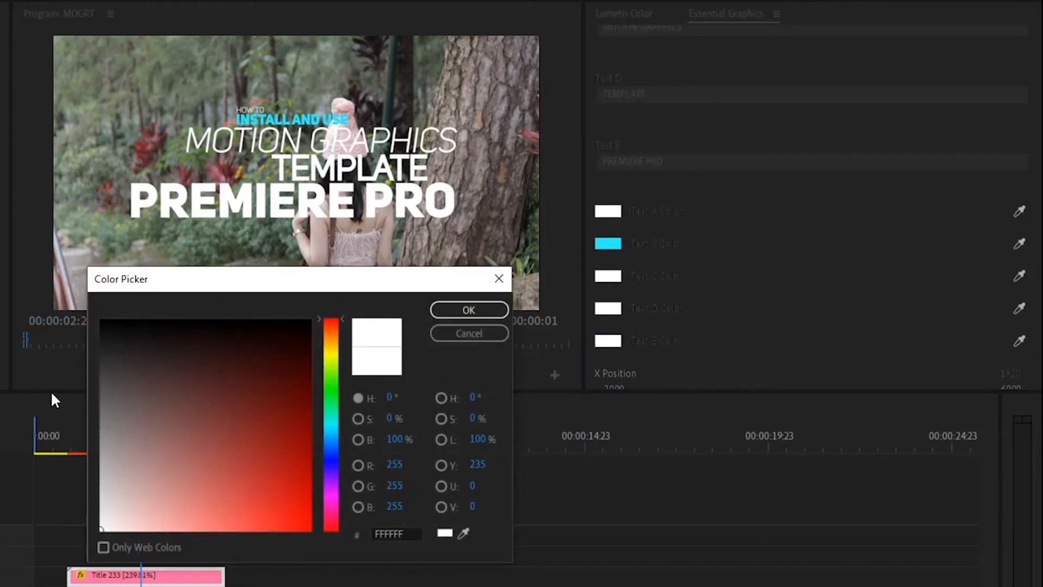
{"action": "left_click", "coordinate": [329, 488]}
{"action": "left_click_drag", "start_coordinate": [262, 463], "coordinate": [295, 451]}
{"action": "left_click", "coordinate": [477, 307]}
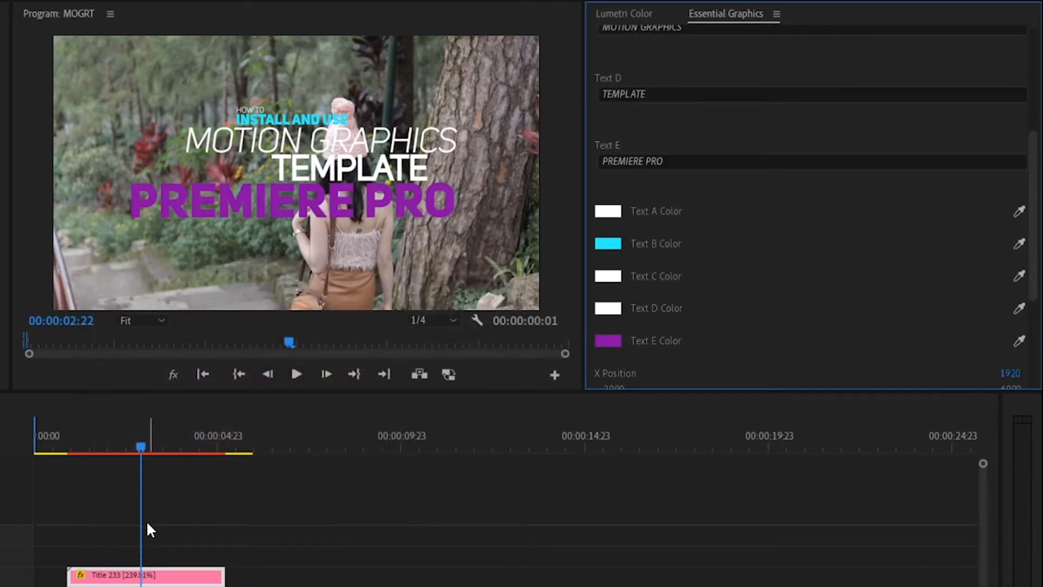
Step: Play the sequence from just before the Title 233 clip to preview the customized animation
{"action": "left_click_drag", "start_coordinate": [139, 446], "coordinate": [52, 443]}
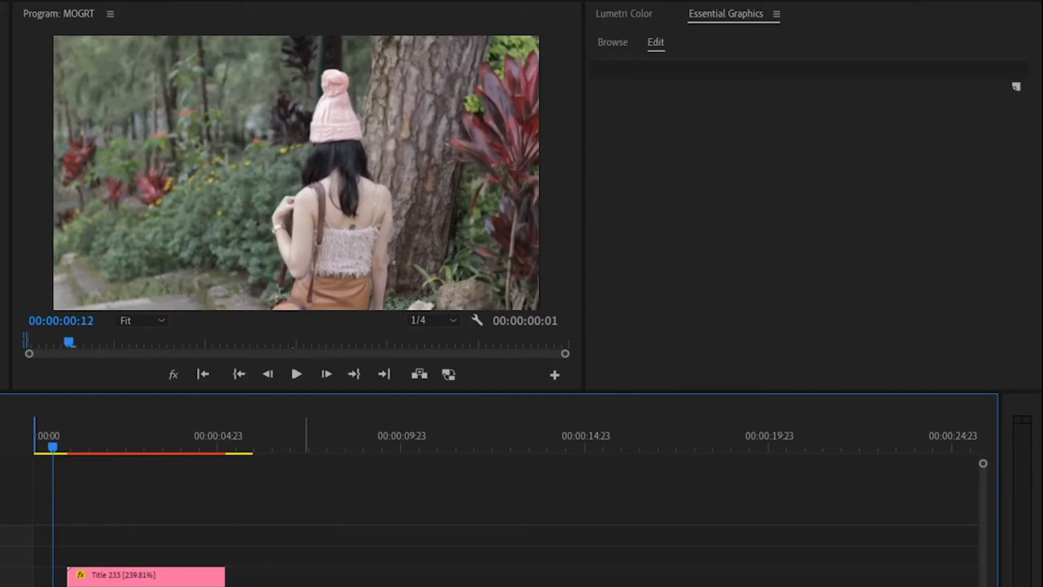
{"action": "key", "text": "space"}
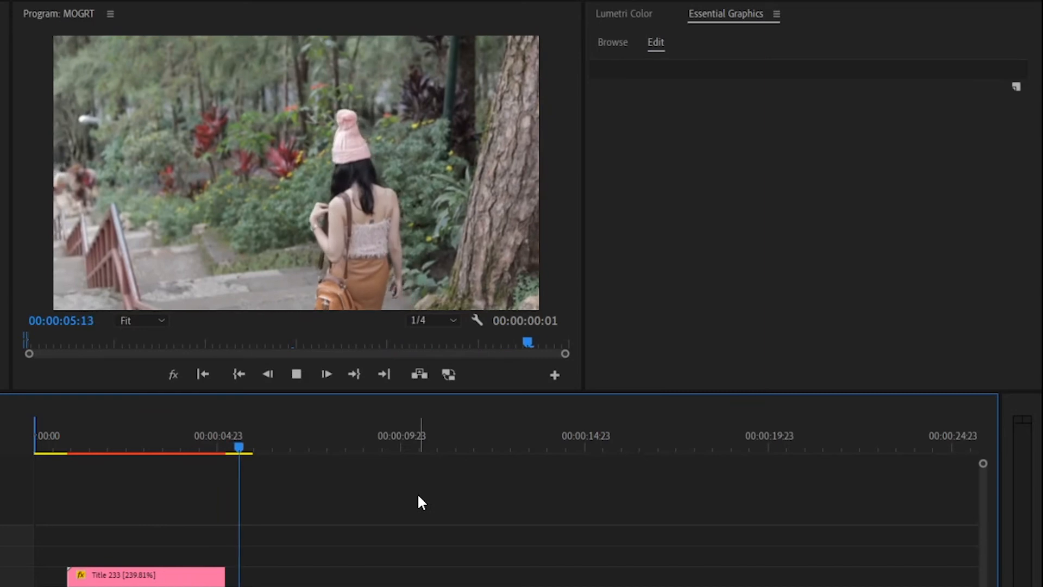
{"action": "left_click", "coordinate": [56, 433]}
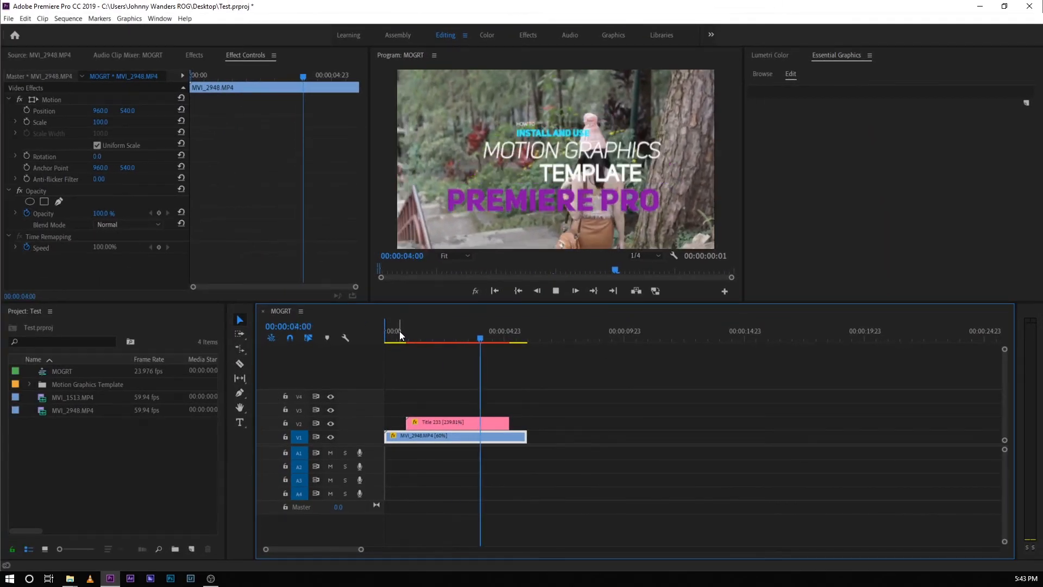
{"action": "left_click", "coordinate": [394, 340]}
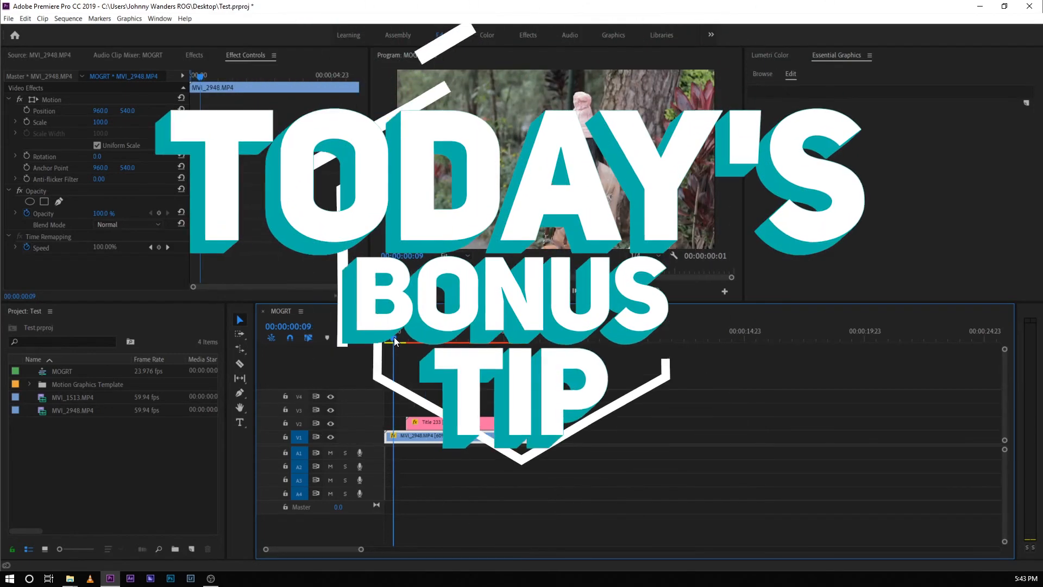
{"action": "key", "text": "space"}
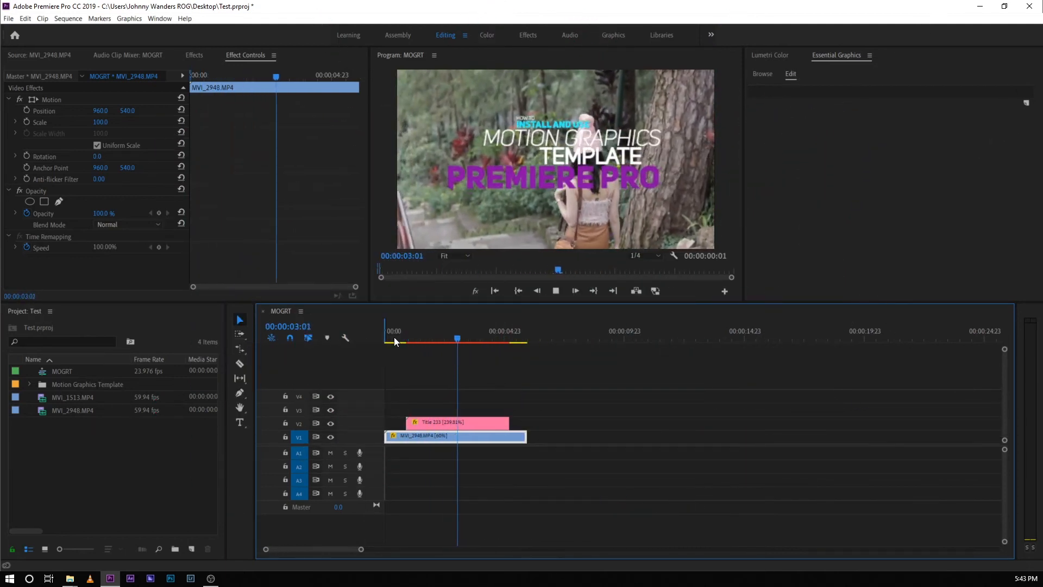
{"action": "key", "text": "space"}
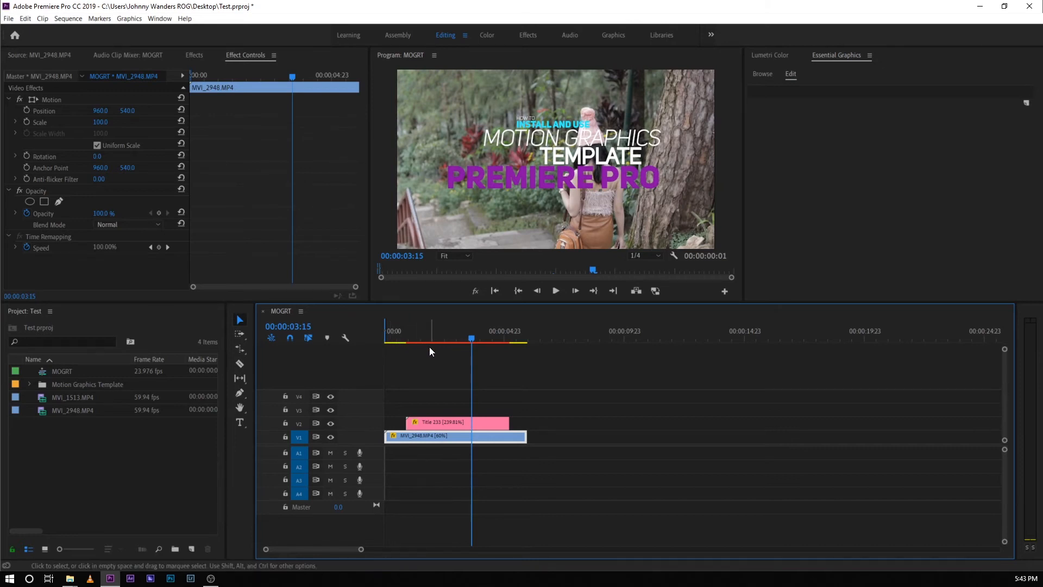
Step: Check the title frames at 00:00:01:09 and 00:00:02:13 and play the sequence from its start
{"action": "left_click", "coordinate": [397, 335]}
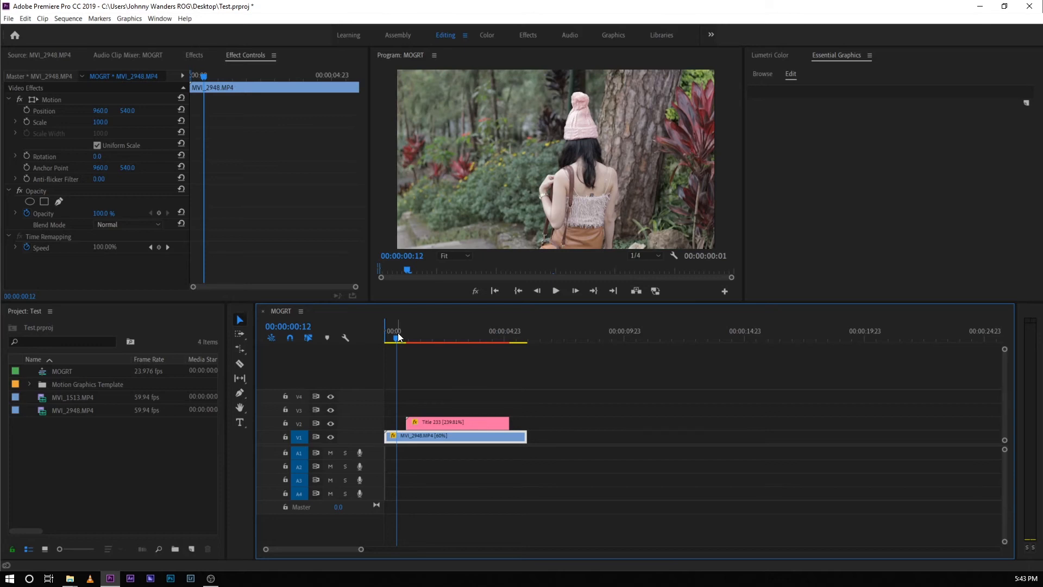
{"action": "left_click_drag", "start_coordinate": [398, 333], "coordinate": [418, 330]}
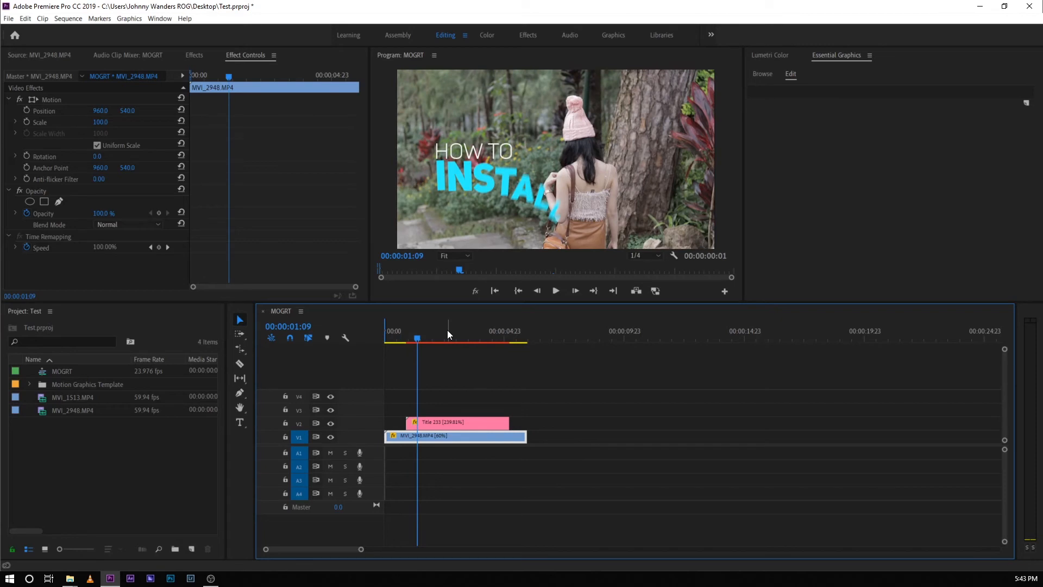
{"action": "left_click", "coordinate": [446, 334]}
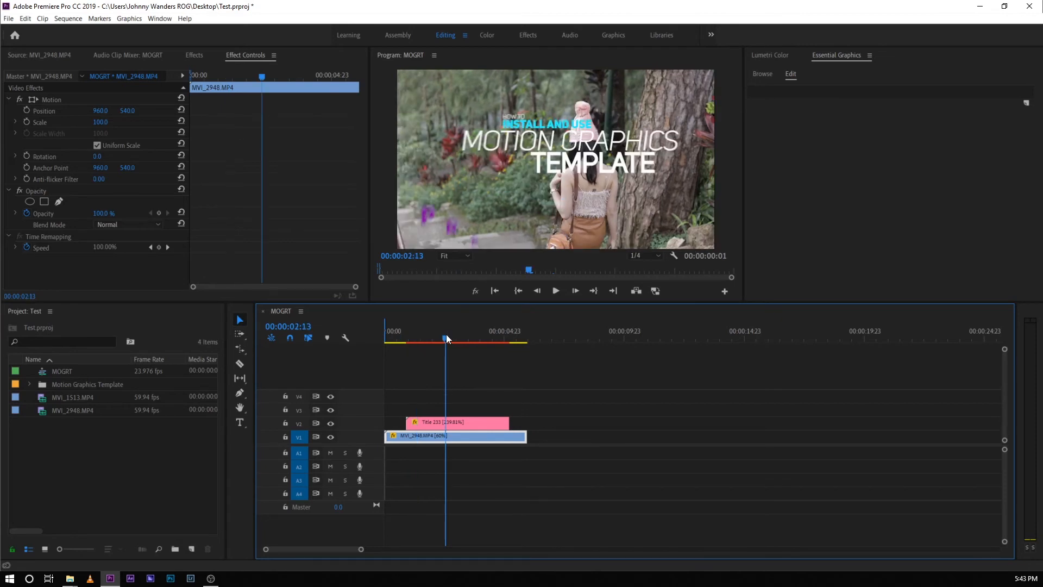
{"action": "key", "text": "Home"}
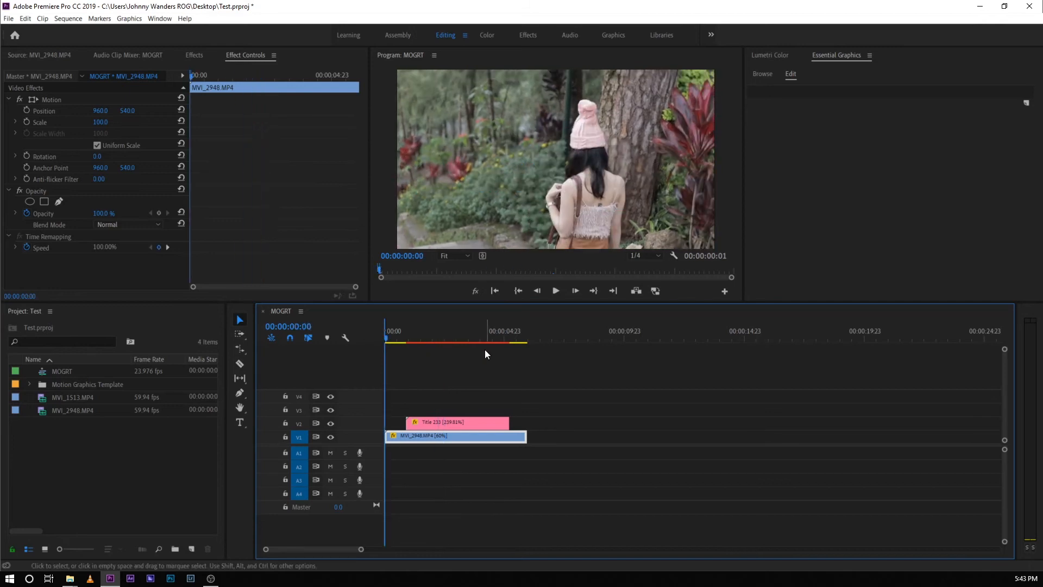
{"action": "key", "text": "space"}
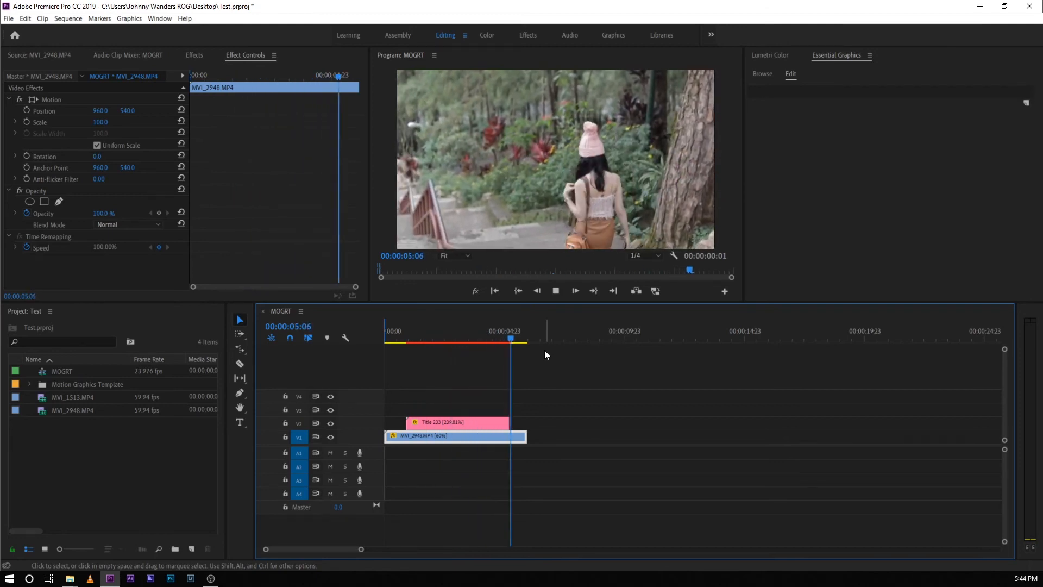
Step: Mark an In point at 00:00:00:15 and an Out point at 00:00:05:11 around the Title 233 clip
{"action": "left_click", "coordinate": [399, 337]}
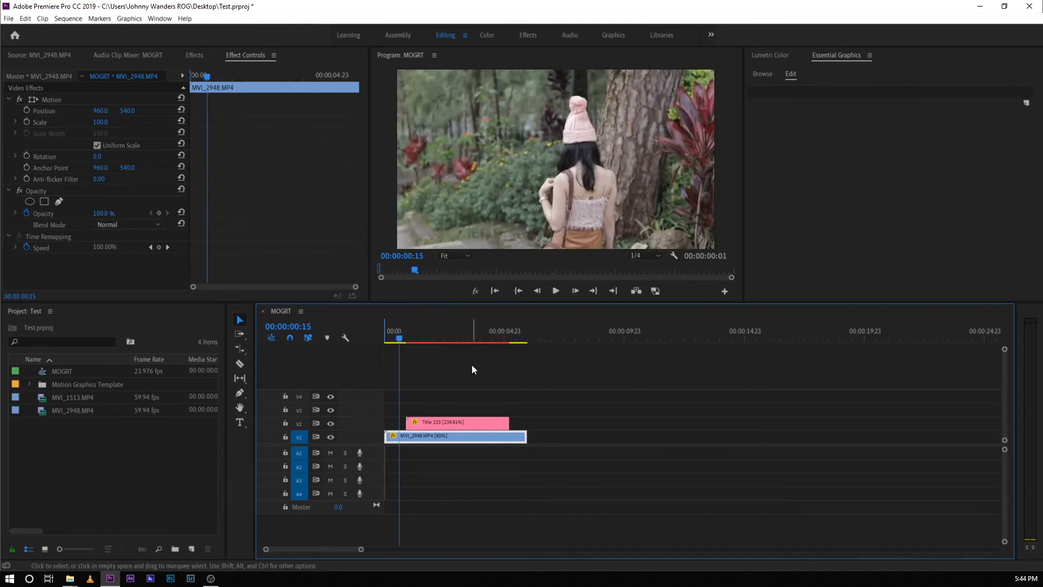
{"action": "key", "text": "i"}
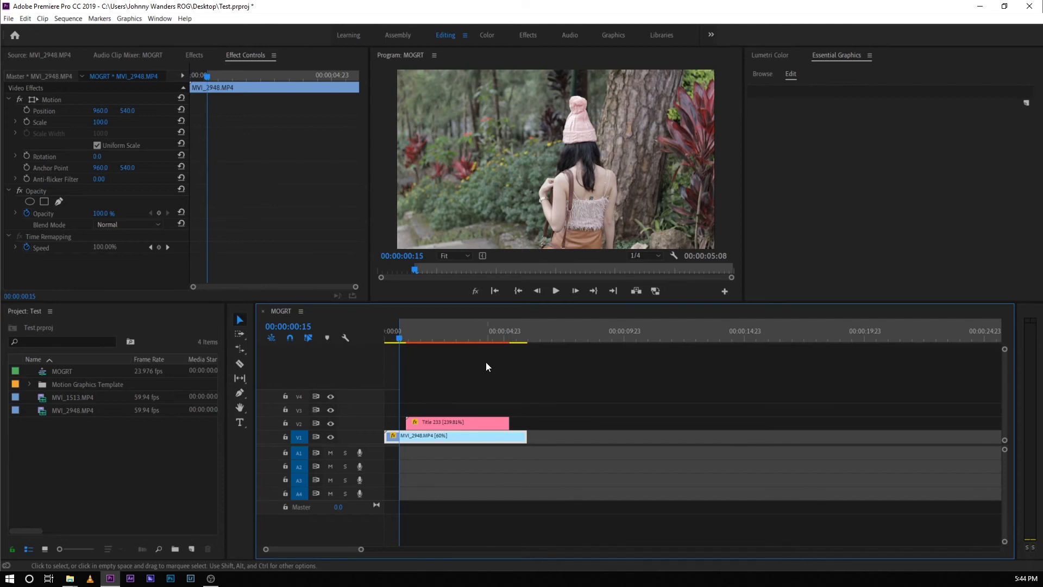
{"action": "left_click", "coordinate": [517, 334]}
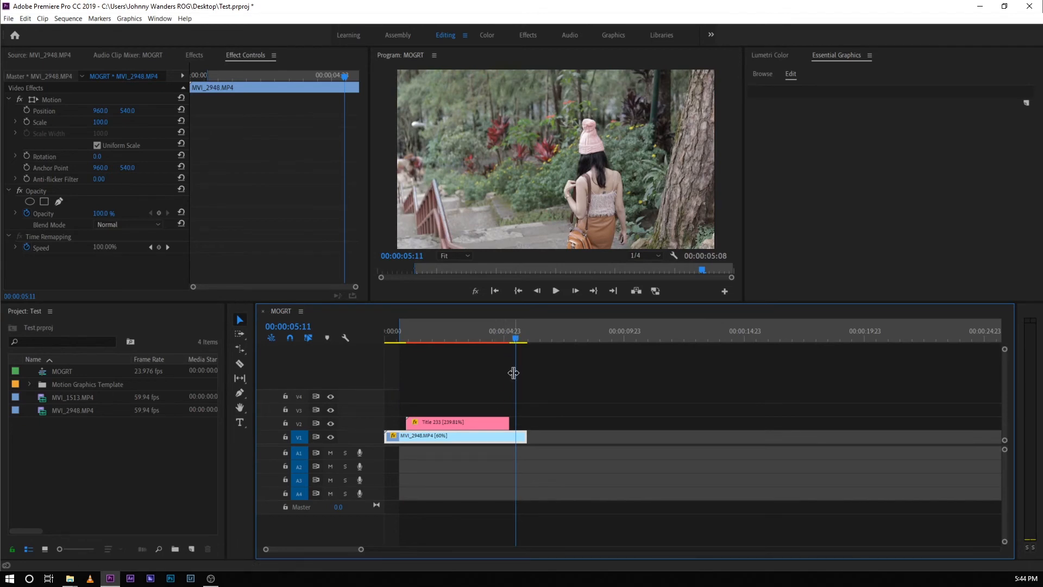
{"action": "key", "text": "o"}
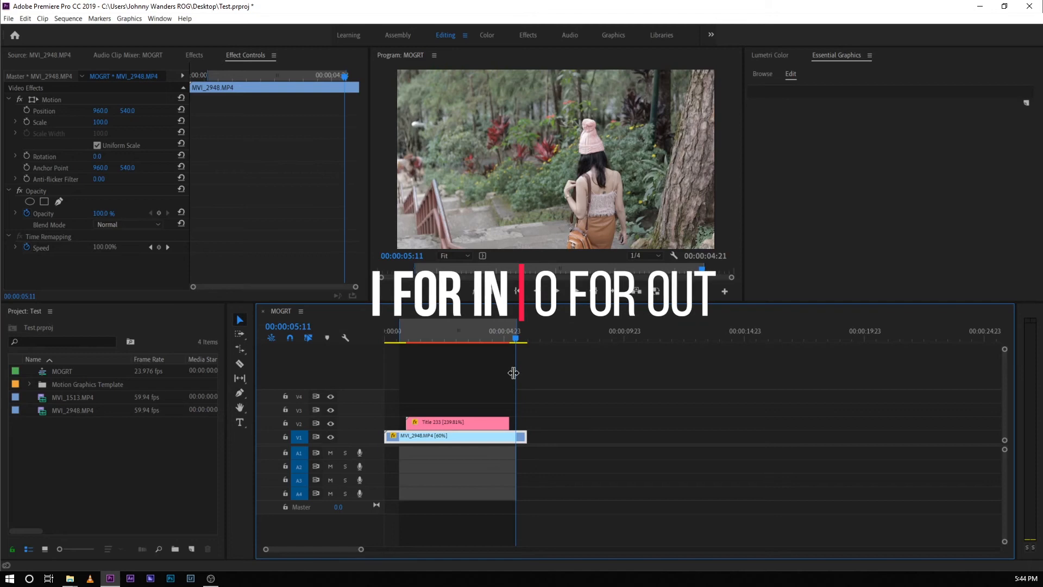
Step: Render the marked range of the sequence from In to Out
{"action": "left_click", "coordinate": [481, 329]}
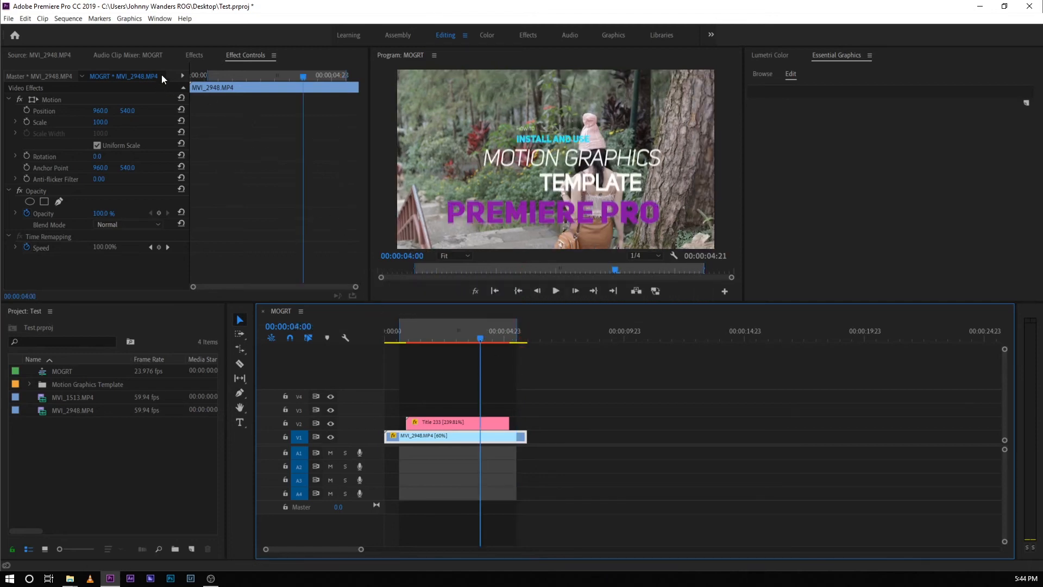
{"action": "left_click", "coordinate": [77, 20]}
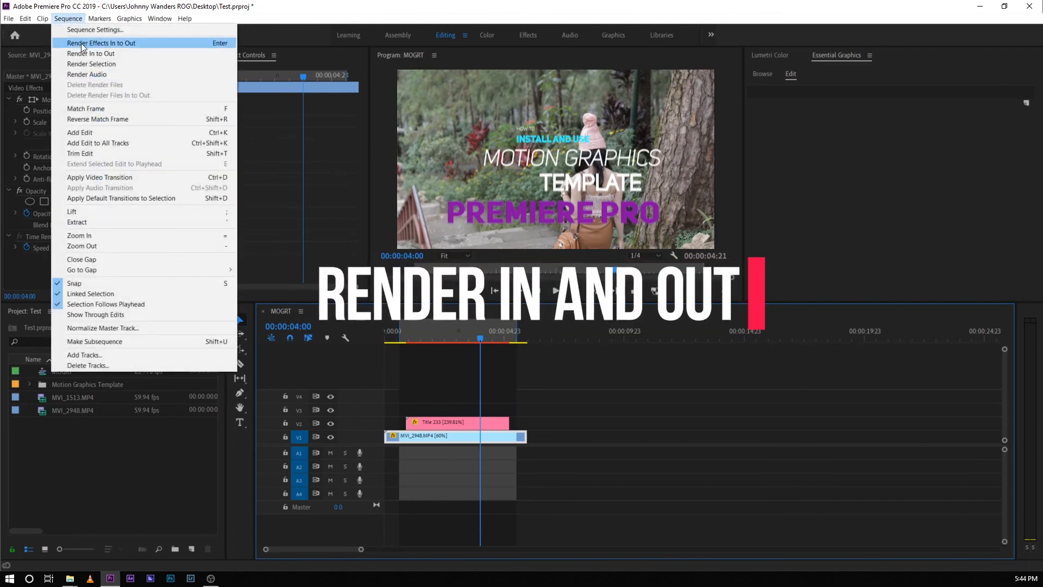
{"action": "left_click", "coordinate": [87, 54]}
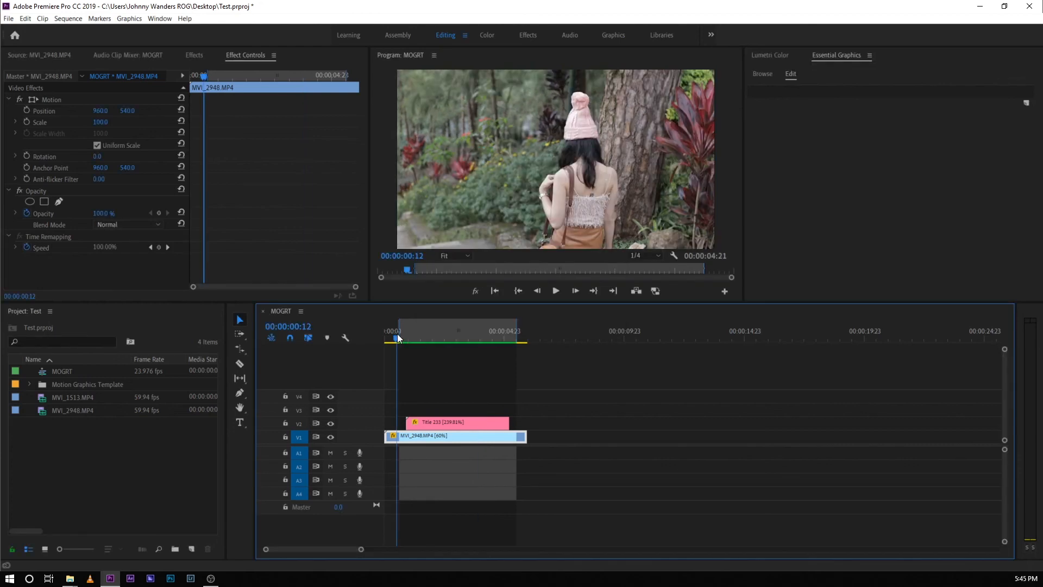
Step: Play the rendered range from 00:00:00:12 and scrub through the title to 00:00:02:15 to check the playback
{"action": "key", "text": "space"}
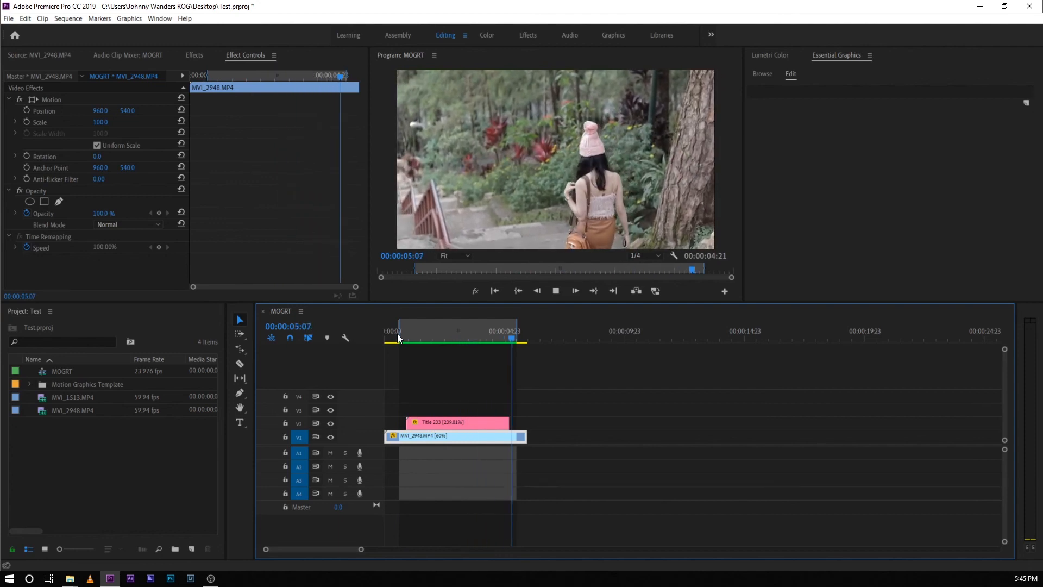
{"action": "left_click", "coordinate": [398, 338]}
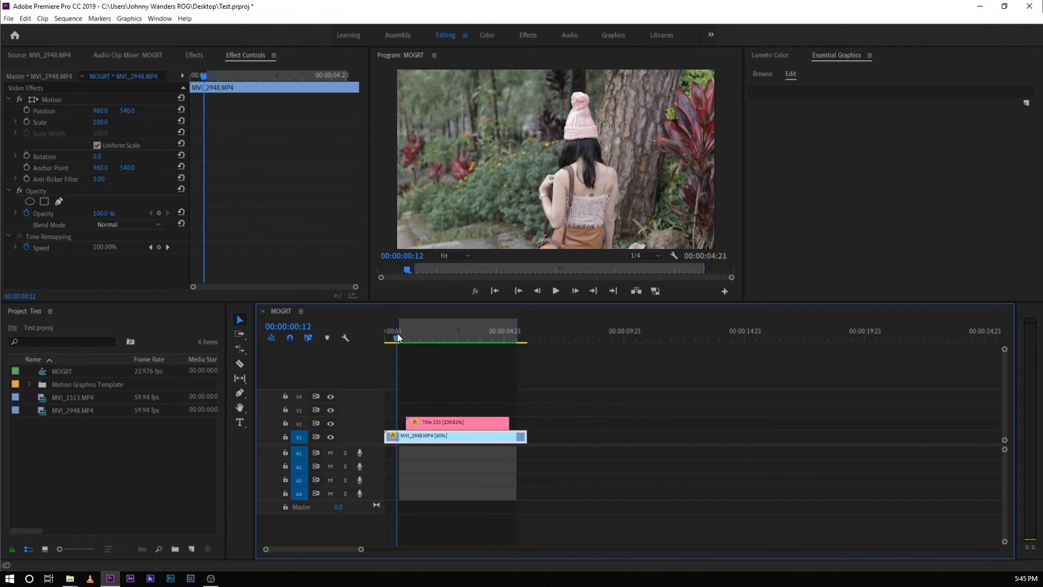
{"action": "mouse_move", "coordinate": [393, 334]}
{"action": "left_mouse_down"}
{"action": "mouse_move", "coordinate": [415, 336]}
{"action": "mouse_move", "coordinate": [399, 333]}
{"action": "left_mouse_up"}
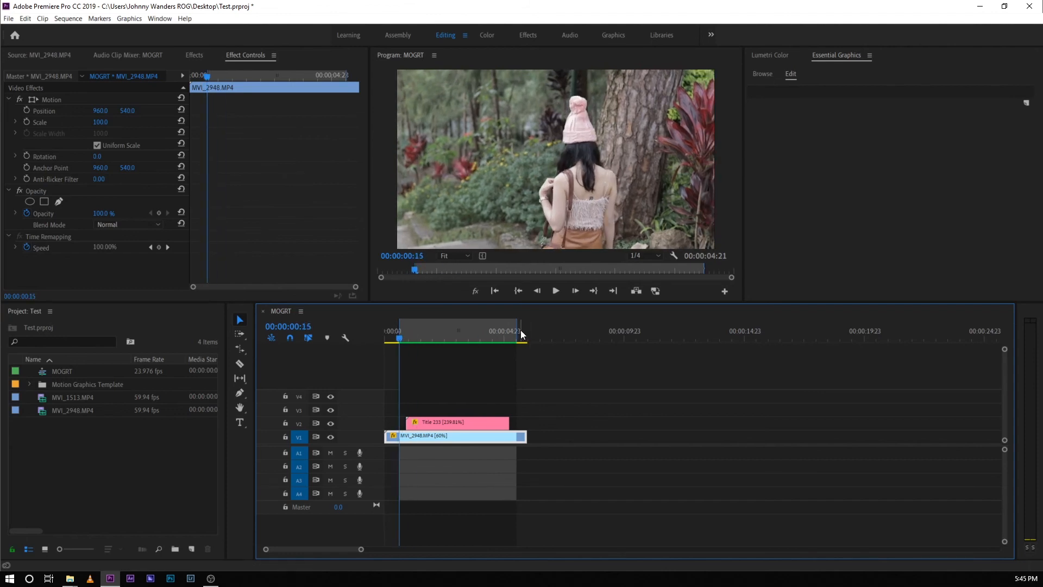
{"action": "left_click", "coordinate": [517, 335]}
{"action": "left_click", "coordinate": [394, 337]}
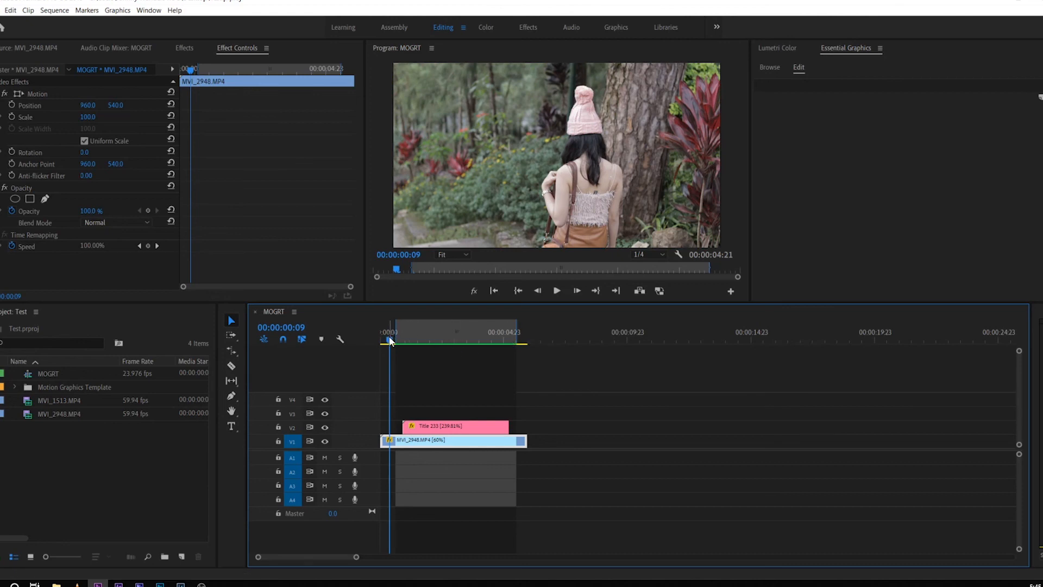
{"action": "left_click_drag", "start_coordinate": [390, 342], "coordinate": [446, 336]}
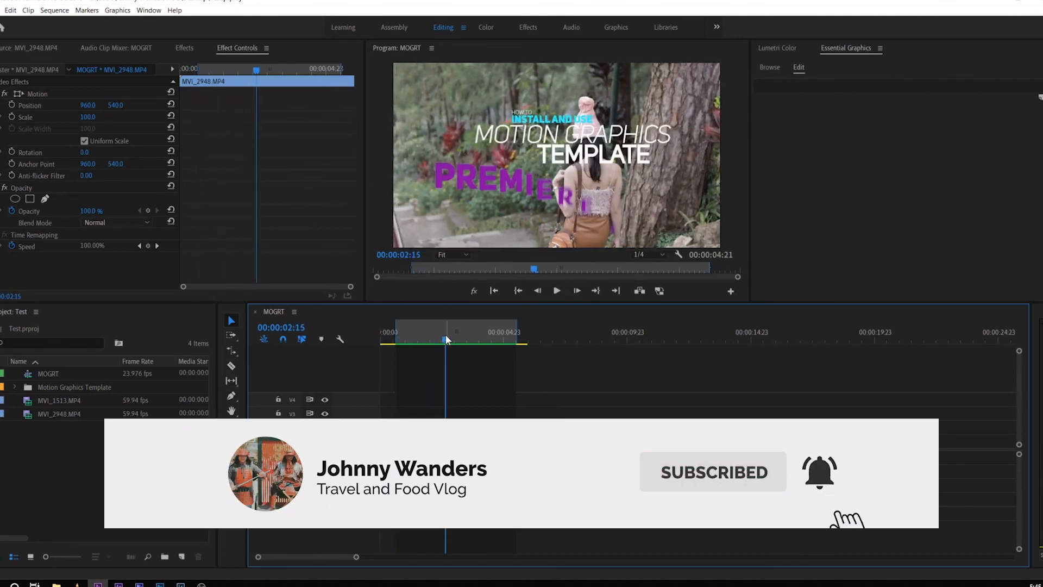